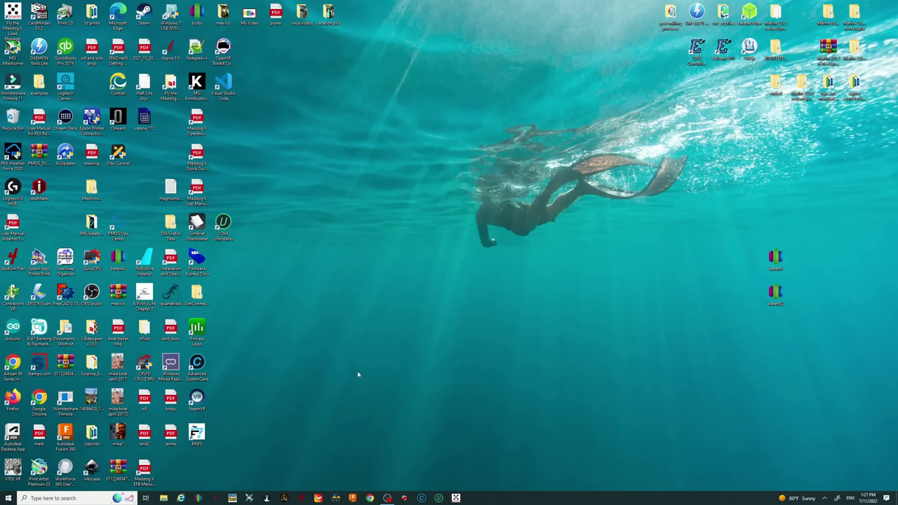
- Keep protection on for drive C: and raise its restore-point disk limit to 5% (46.48 GB)
{"action": "left_click", "coordinate": [61, 498]}
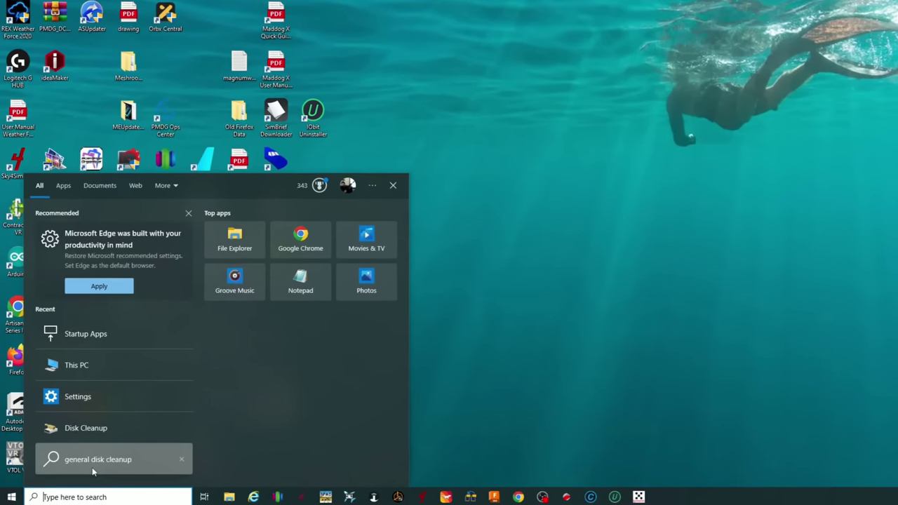
{"action": "type", "text": "restore"}
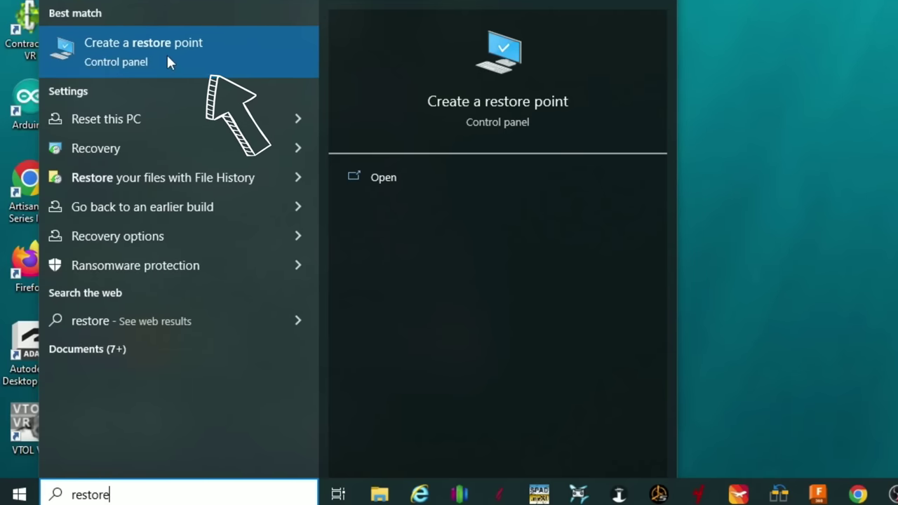
{"action": "left_click", "coordinate": [167, 53]}
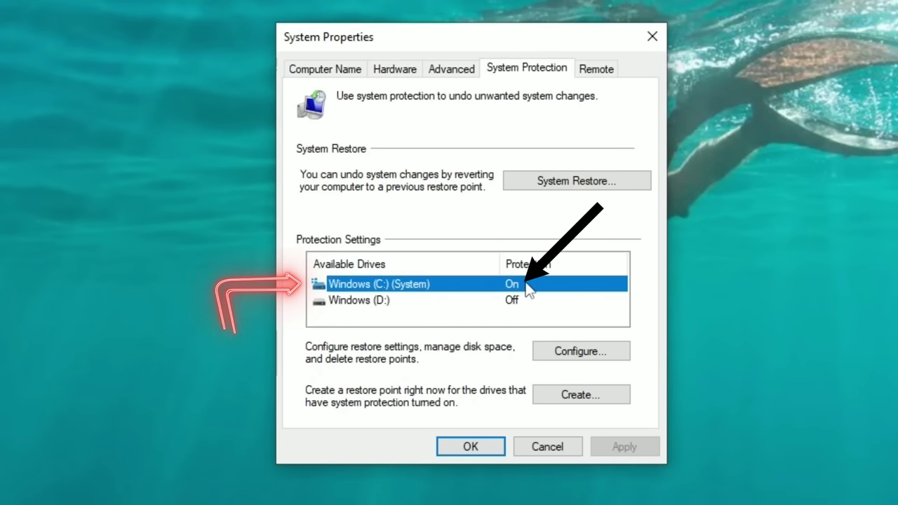
{"action": "left_click", "coordinate": [612, 352]}
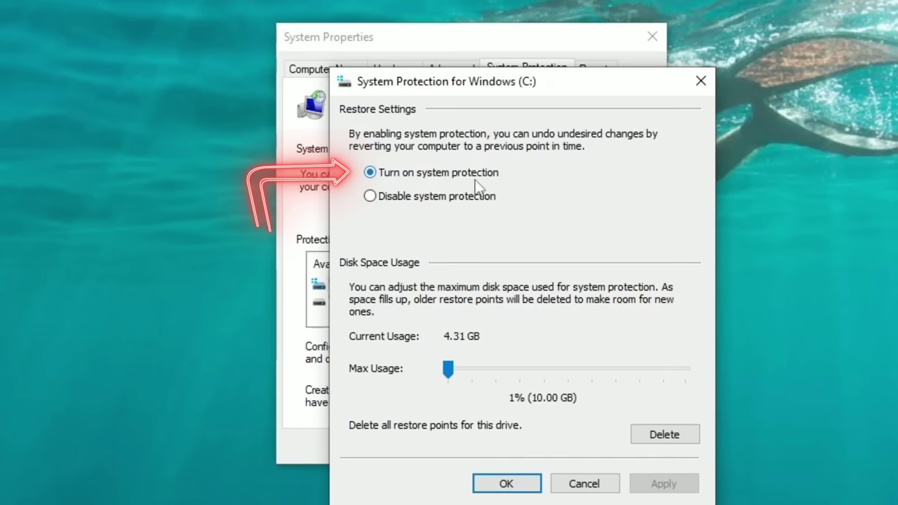
{"action": "left_click_drag", "start_coordinate": [449, 370], "coordinate": [449, 379]}
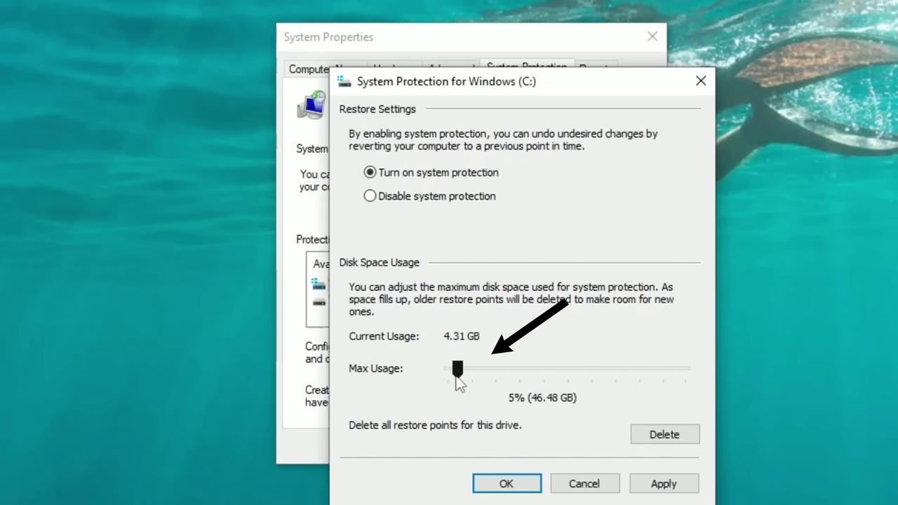
{"action": "left_click", "coordinate": [650, 484]}
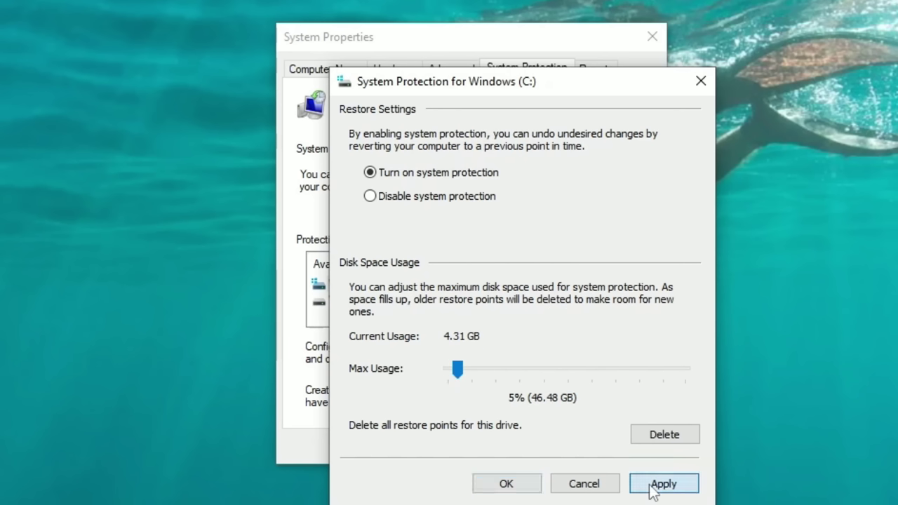
{"action": "left_click", "coordinate": [516, 485]}
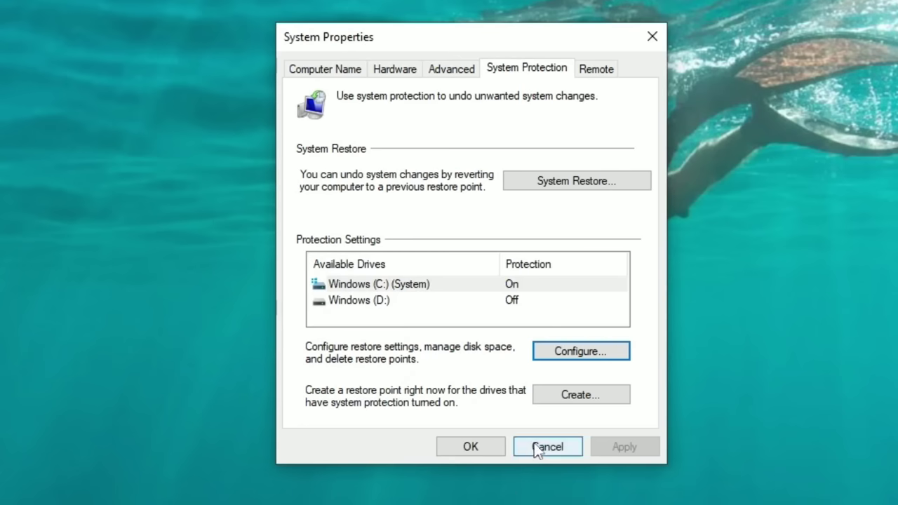
{"action": "left_click", "coordinate": [605, 284]}
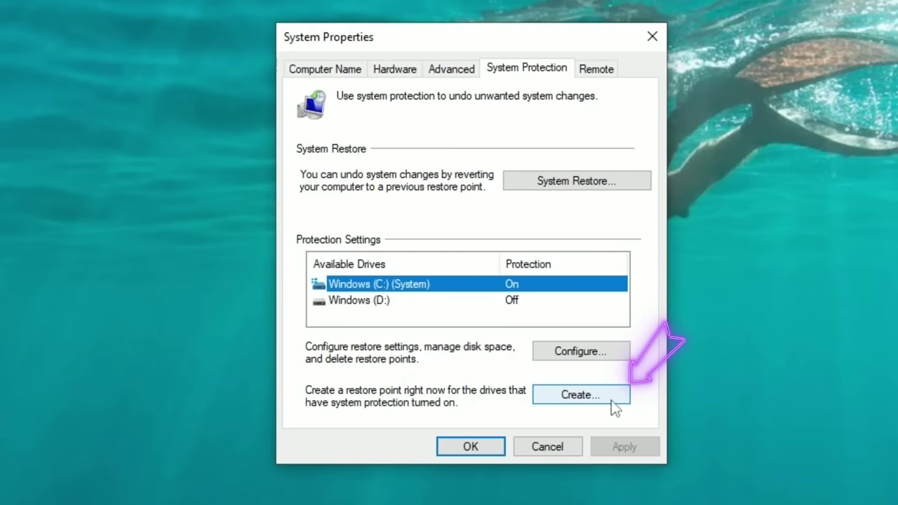
- Create a restore point named 'test22' and close System Properties
{"action": "left_click", "coordinate": [588, 400]}
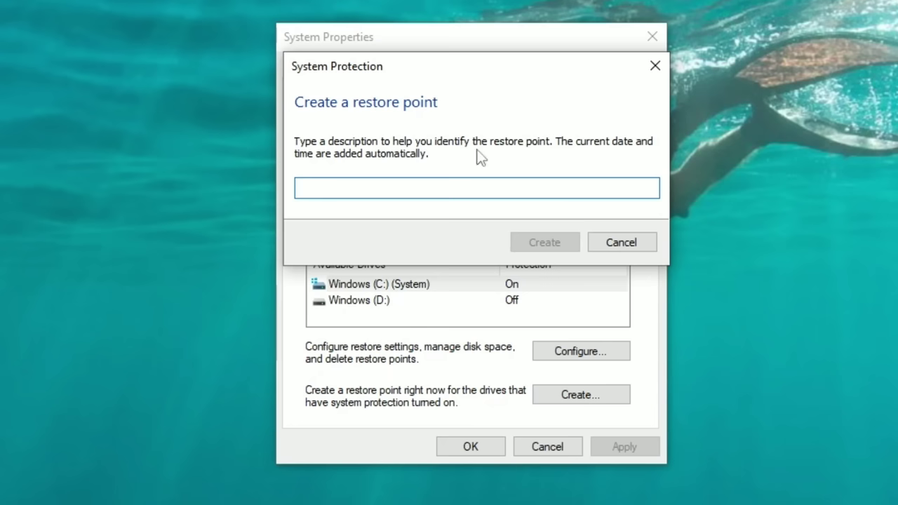
{"action": "type", "text": "test22"}
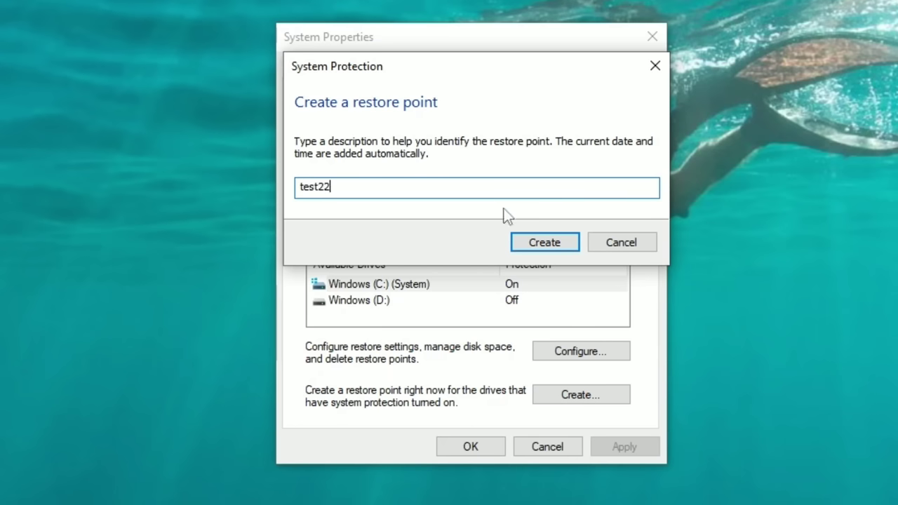
{"action": "left_click", "coordinate": [524, 245]}
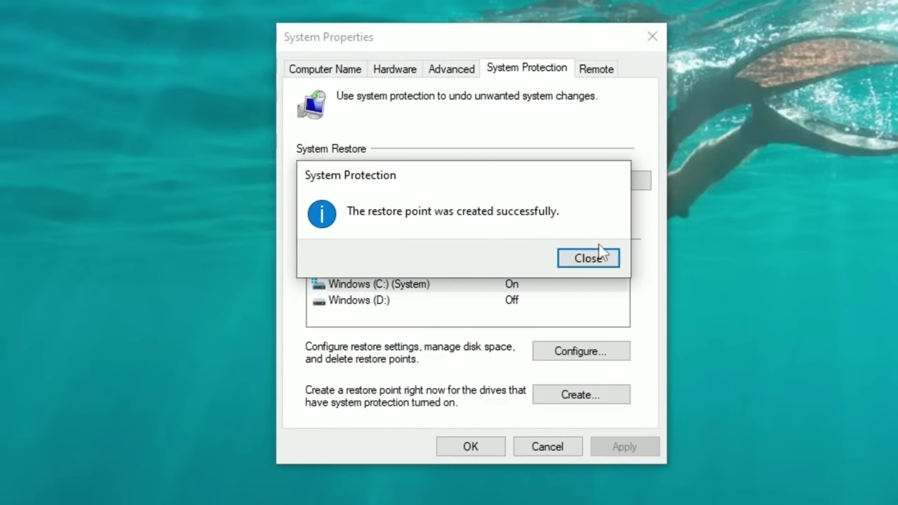
{"action": "left_click", "coordinate": [593, 257]}
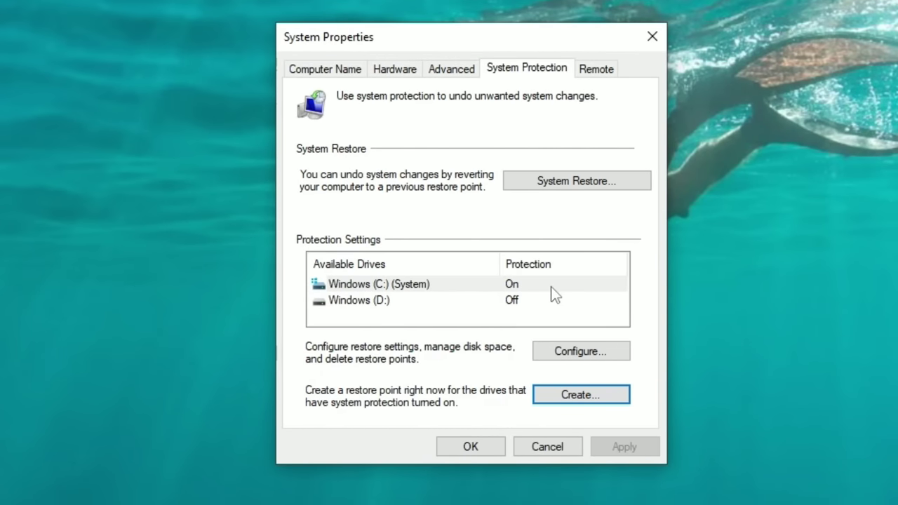
{"action": "left_click", "coordinate": [465, 449]}
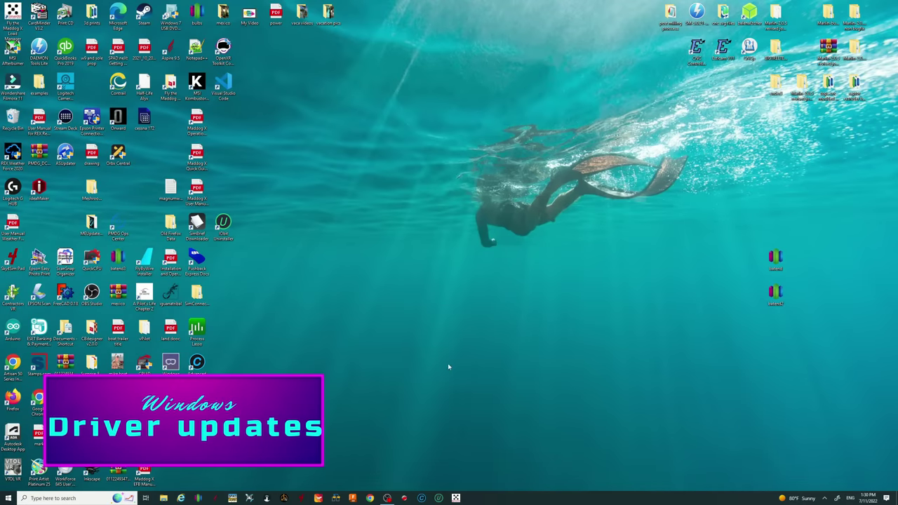
- Find Windows Update via an 'update' search and check for updates; the PC is up to date
{"action": "left_click", "coordinate": [80, 499]}
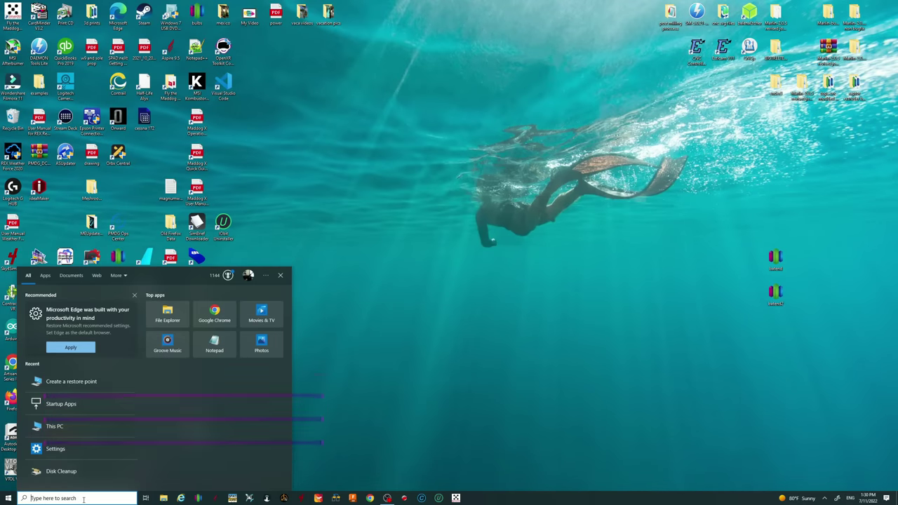
{"action": "type", "text": "update"}
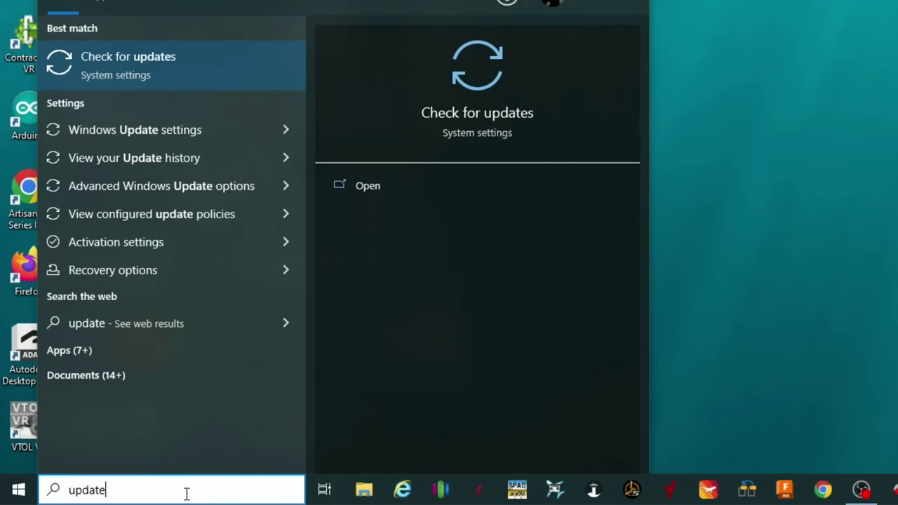
{"action": "left_click", "coordinate": [112, 70]}
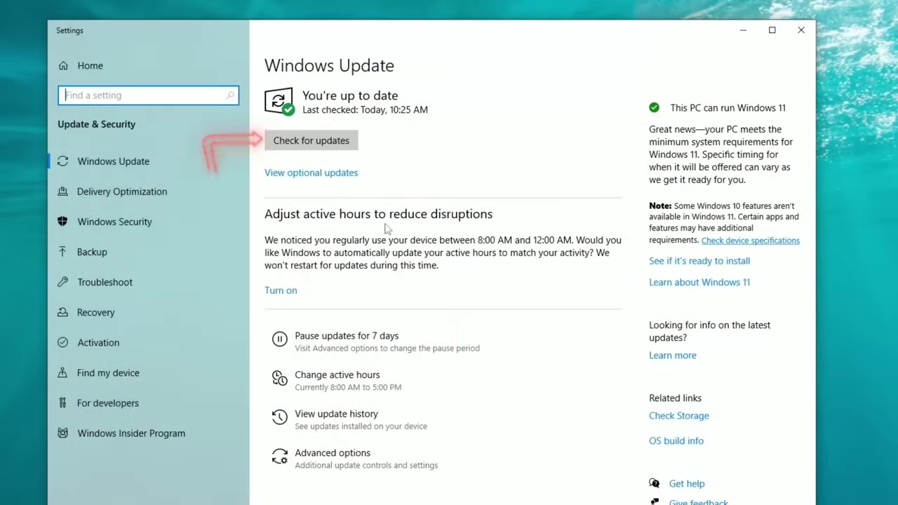
{"action": "left_click", "coordinate": [329, 145]}
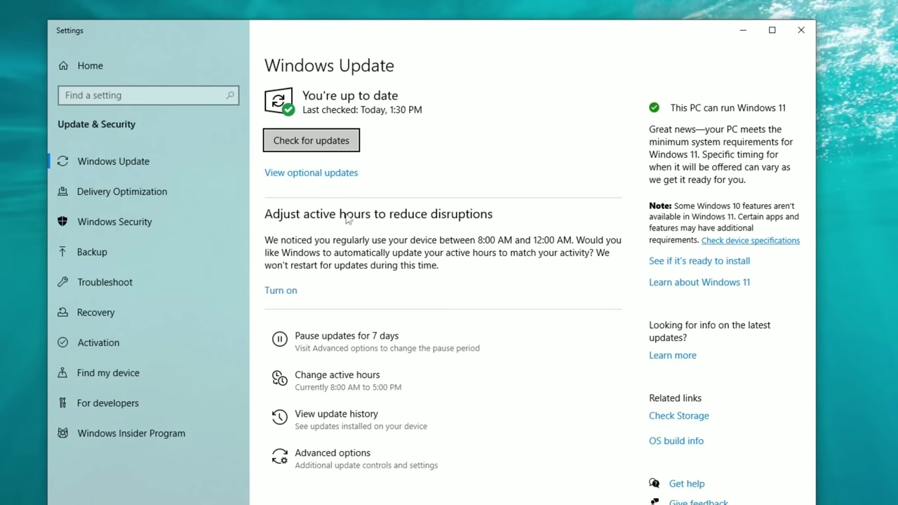
- Review the optional driver updates, showing one Acer display driver, then return to Settings home
{"action": "left_click", "coordinate": [289, 176]}
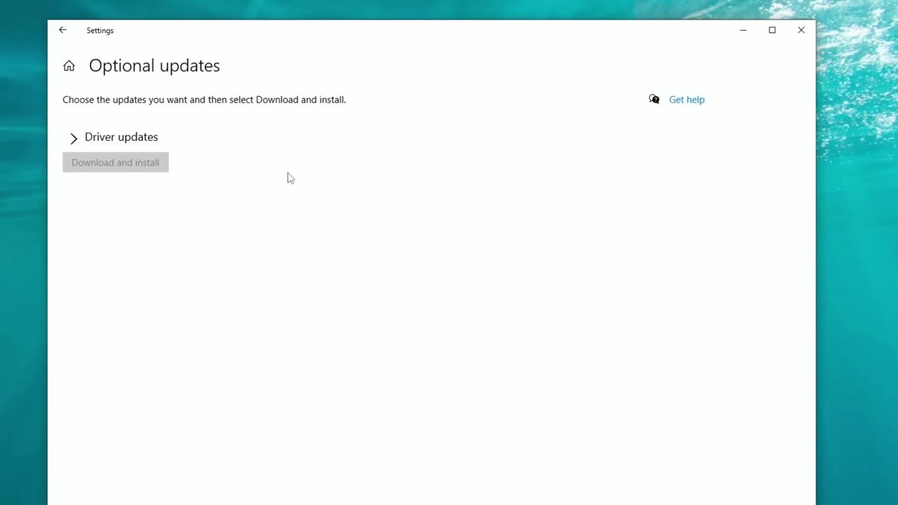
{"action": "left_click", "coordinate": [76, 140]}
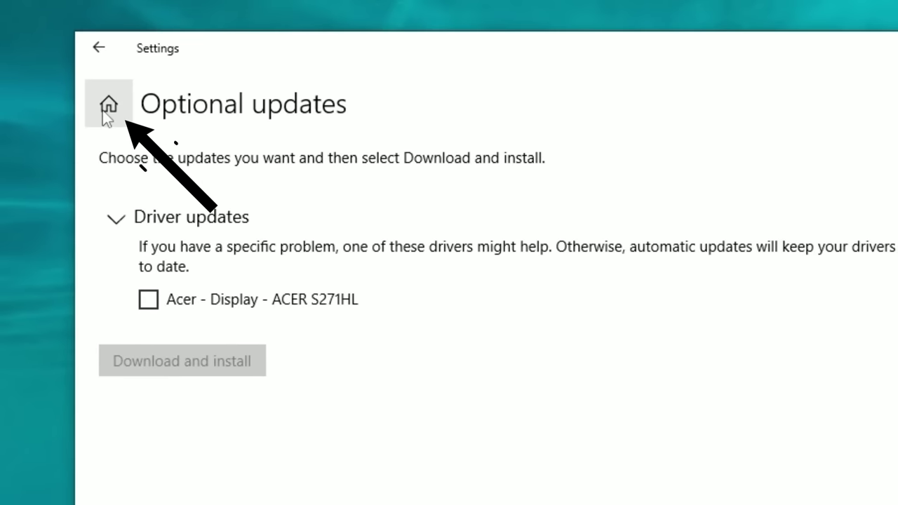
{"action": "left_click", "coordinate": [104, 112]}
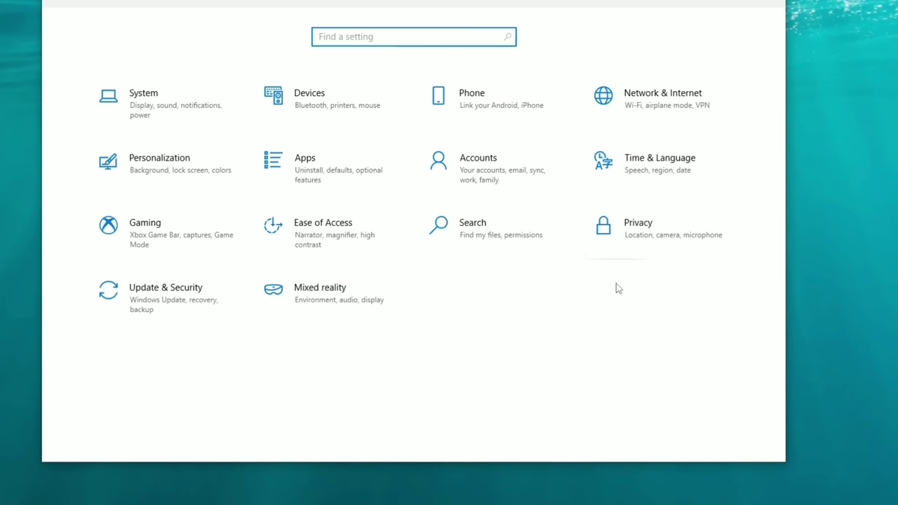
- Launch Settings from a 'settings' search and open Gaming at the Xbox Game Bar page
{"action": "left_click", "coordinate": [431, 379]}
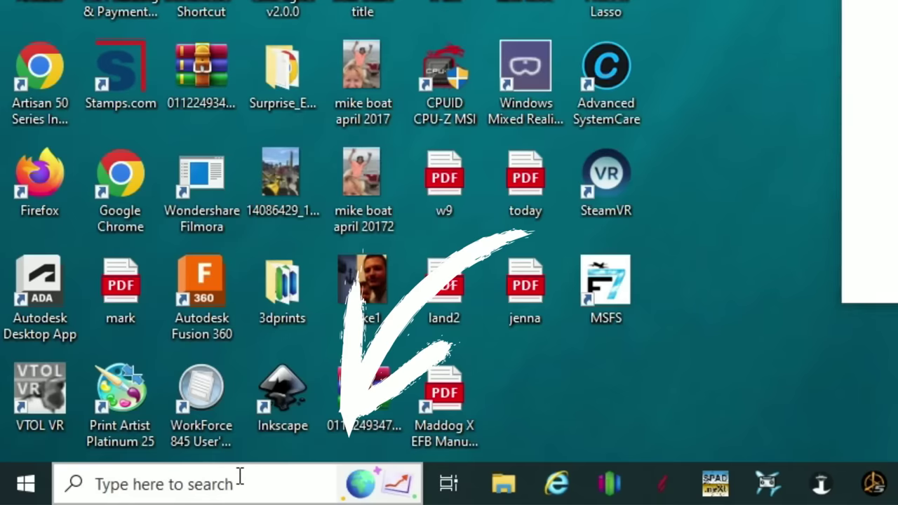
{"action": "left_click", "coordinate": [217, 483]}
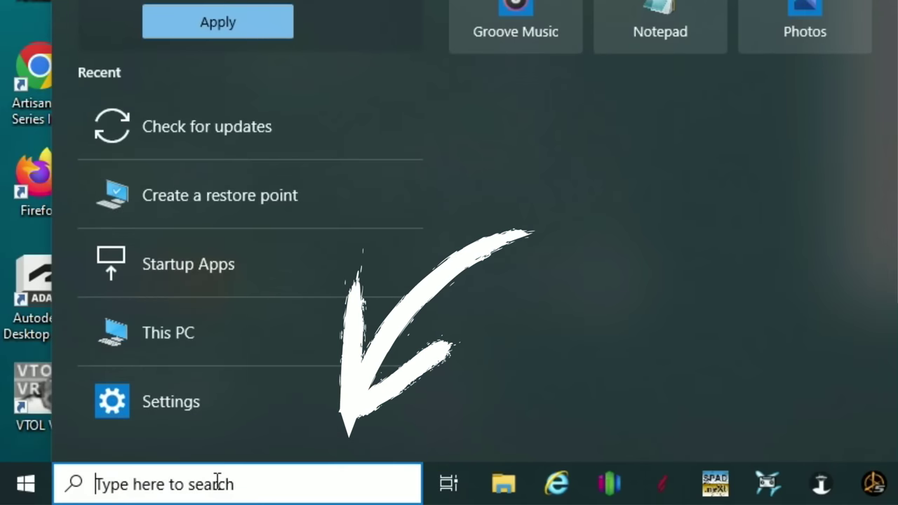
{"action": "type", "text": "settings"}
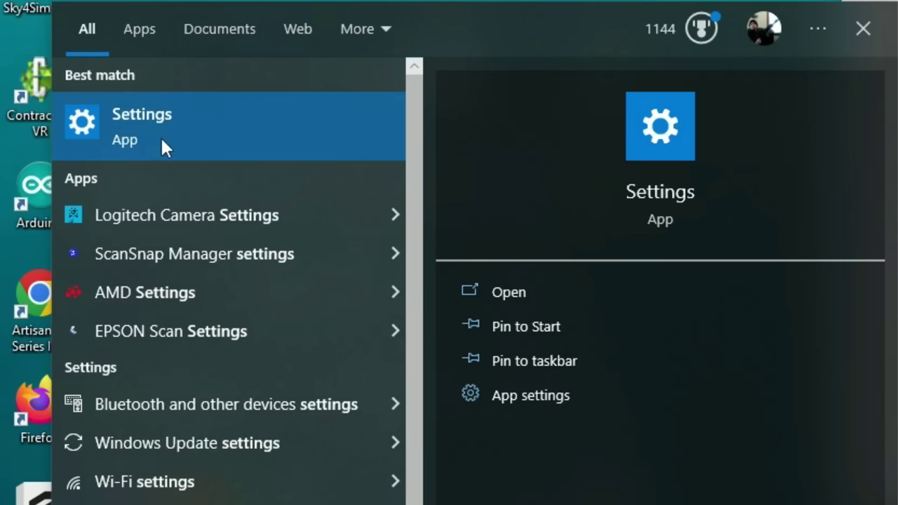
{"action": "left_click", "coordinate": [162, 141]}
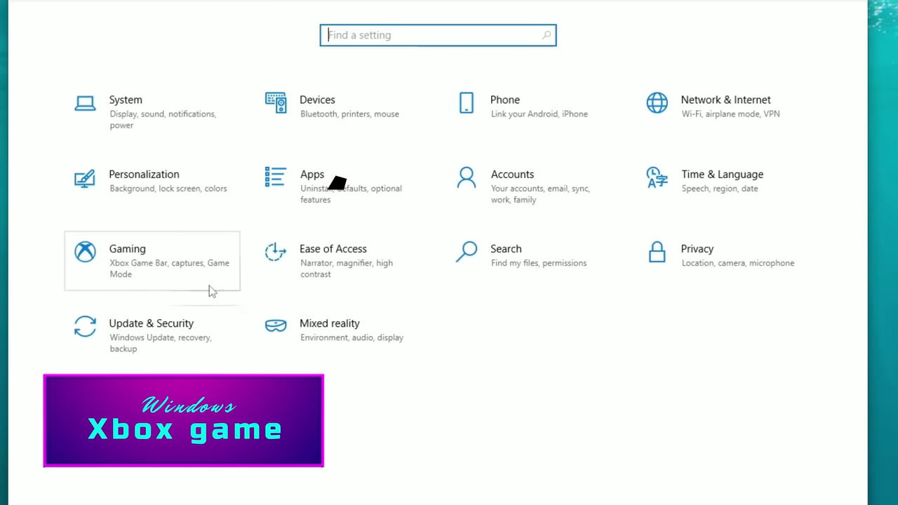
{"action": "left_click", "coordinate": [91, 267]}
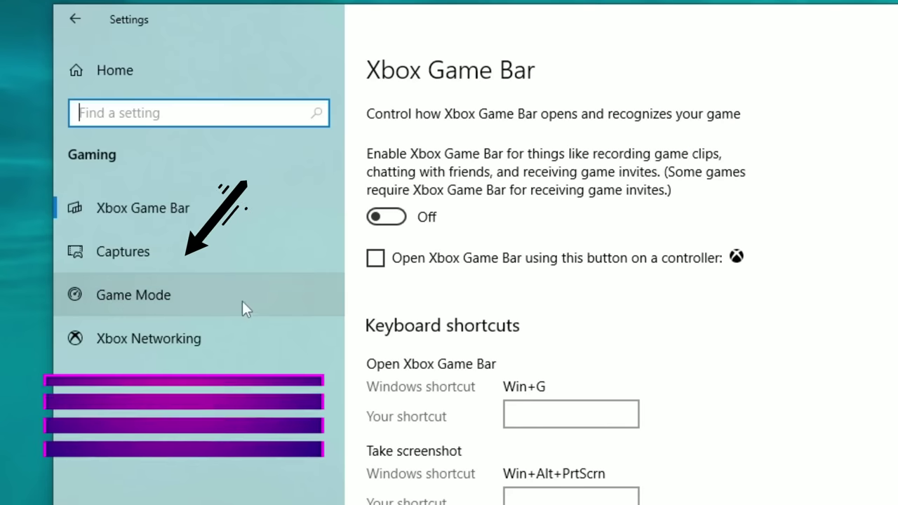
- Show the Game Mode page, confirming Game Mode is On
{"action": "left_click", "coordinate": [142, 308]}
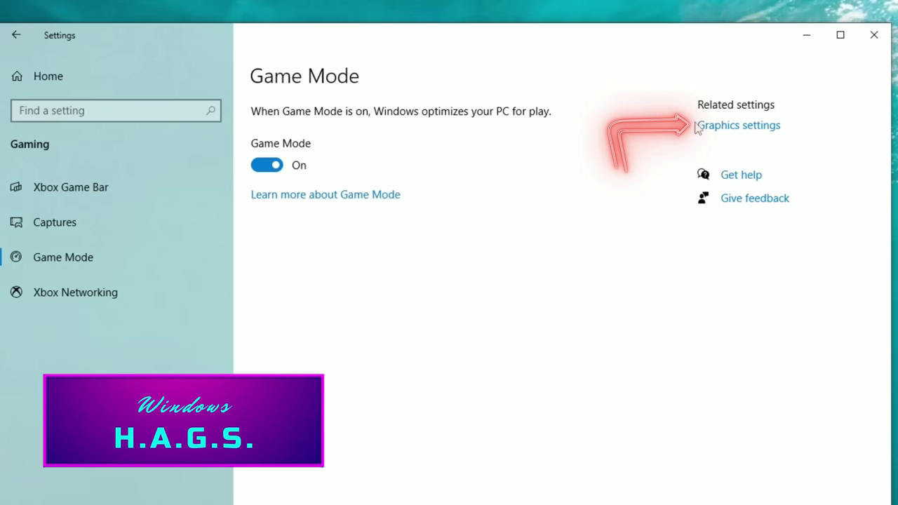
- Save High performance as Microsoft Flight Simulator's graphics preference and check the VR Dashboard entry
{"action": "left_click", "coordinate": [749, 132]}
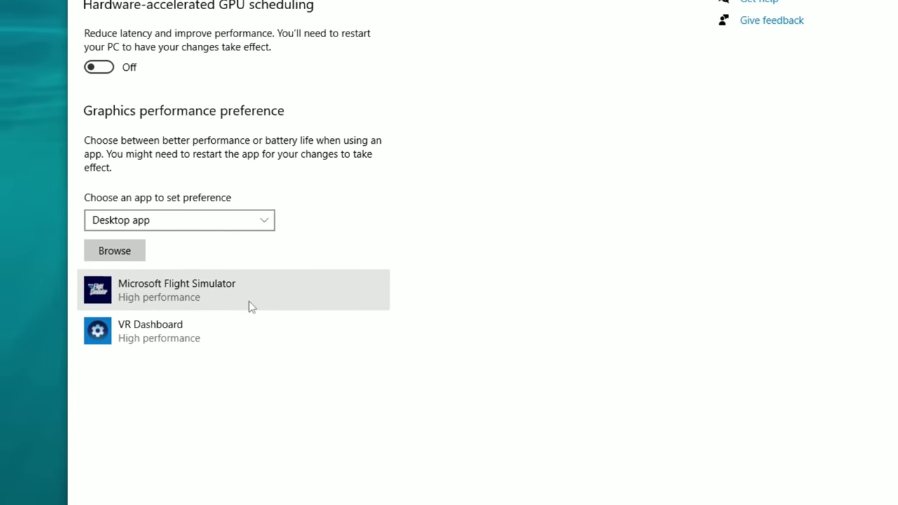
{"action": "left_click", "coordinate": [252, 307]}
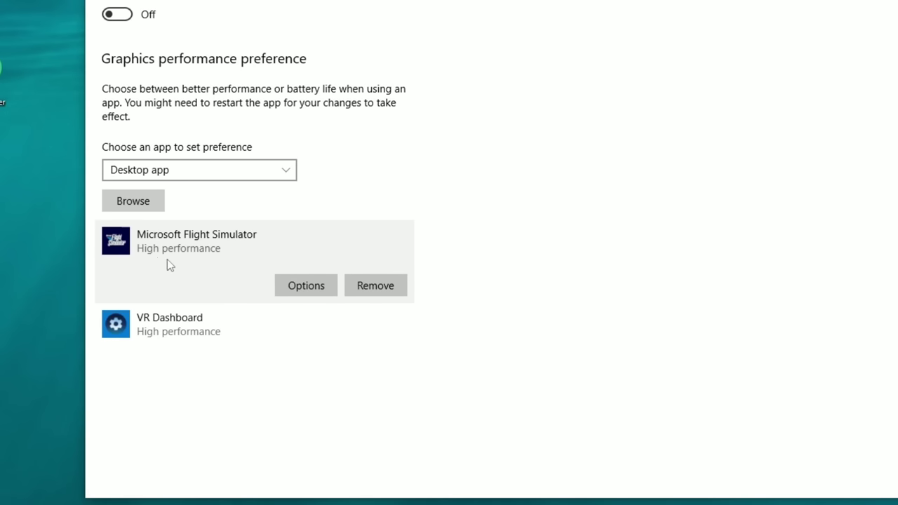
{"action": "left_click", "coordinate": [308, 286]}
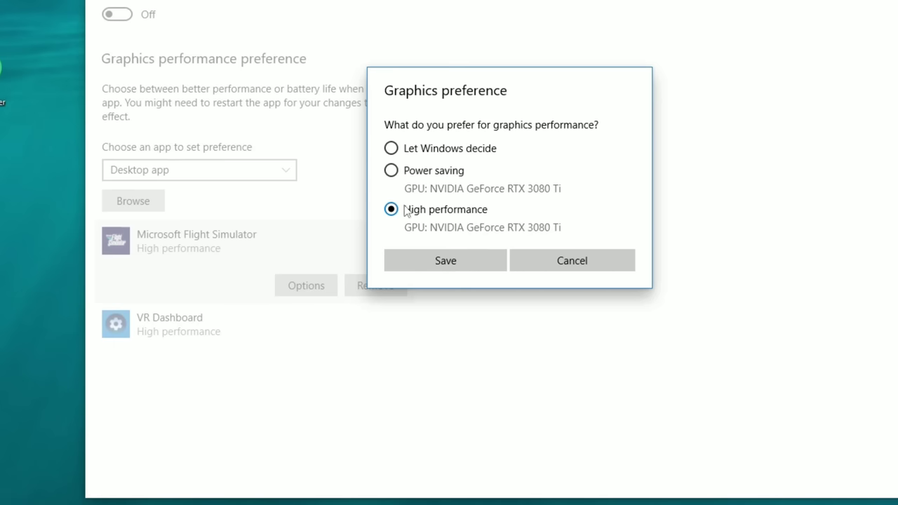
{"action": "left_click", "coordinate": [427, 271]}
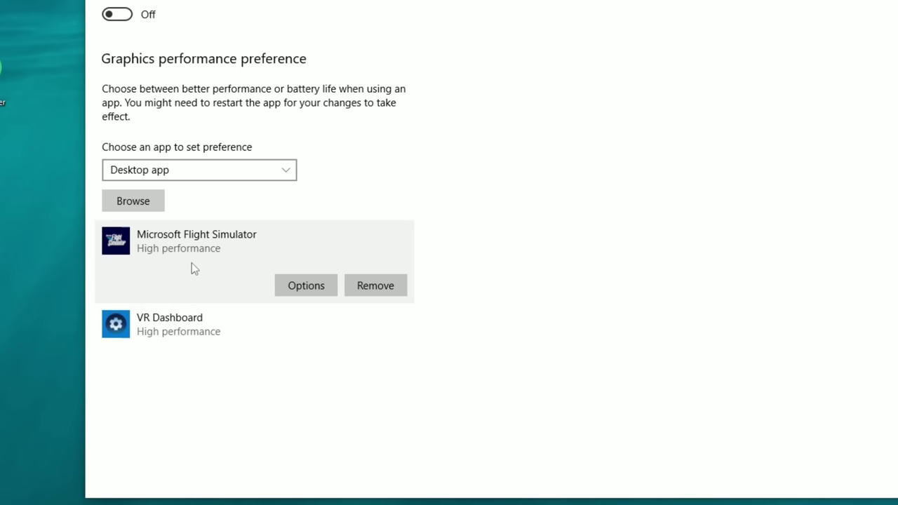
{"action": "left_click", "coordinate": [192, 322]}
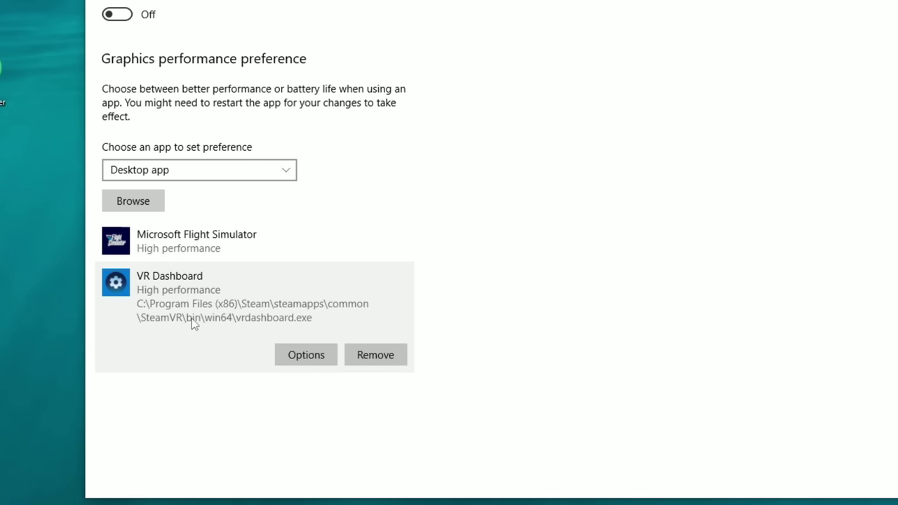
{"action": "left_click", "coordinate": [227, 246]}
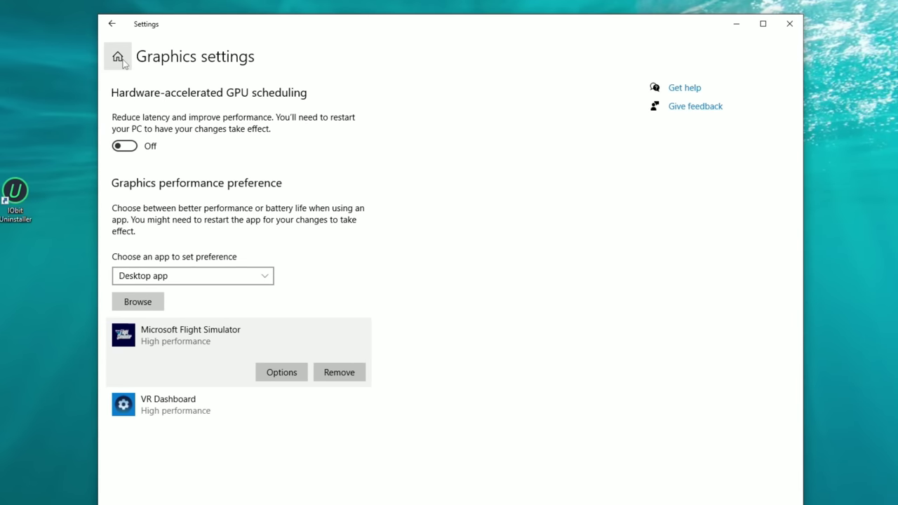
- Go from Settings home to the Privacy General page, where all four options are Off
{"action": "left_click", "coordinate": [120, 58]}
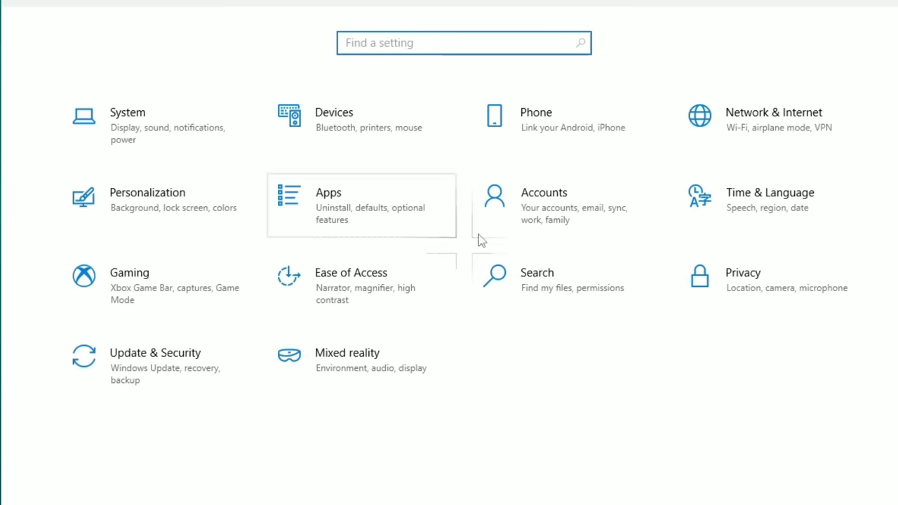
{"action": "left_click", "coordinate": [796, 280]}
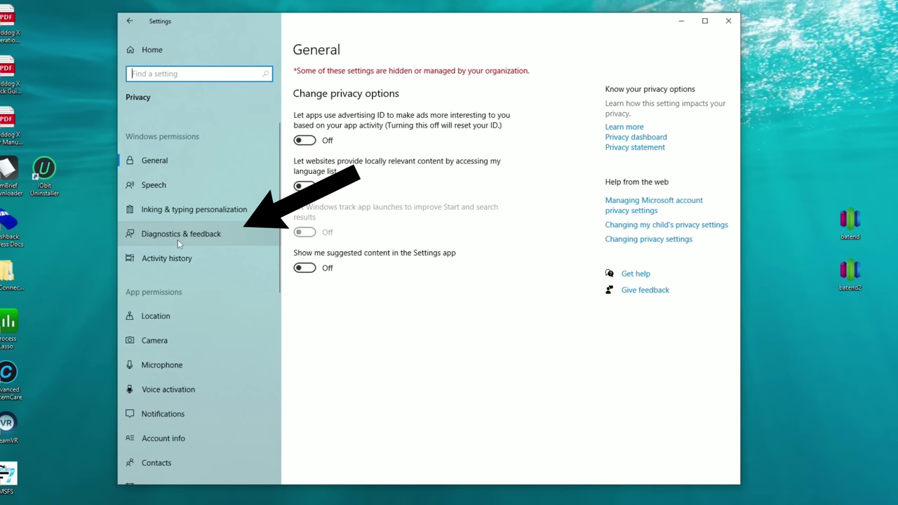
- Check Diagnostics & feedback: Required diagnostic data, Tailored experiences Off; then return Home
{"action": "left_click", "coordinate": [178, 241]}
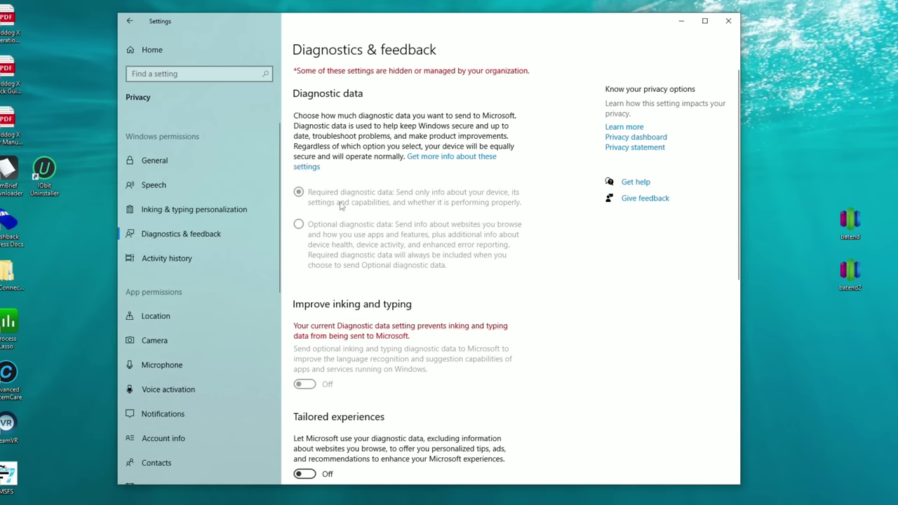
{"action": "scroll", "coordinate": [341, 204], "scroll_direction": "down", "scroll_amount": 5}
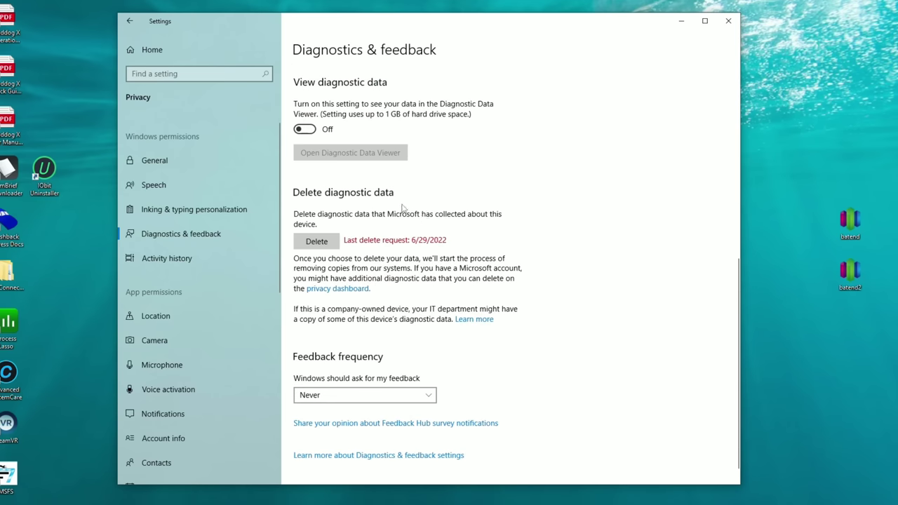
{"action": "scroll", "coordinate": [403, 207], "scroll_direction": "up", "scroll_amount": 2}
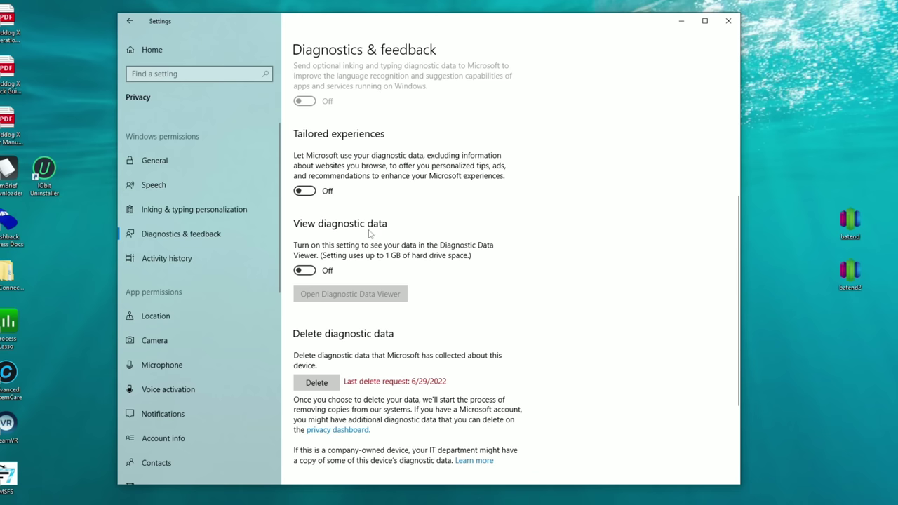
{"action": "scroll", "coordinate": [410, 307], "scroll_direction": "up", "scroll_amount": 4}
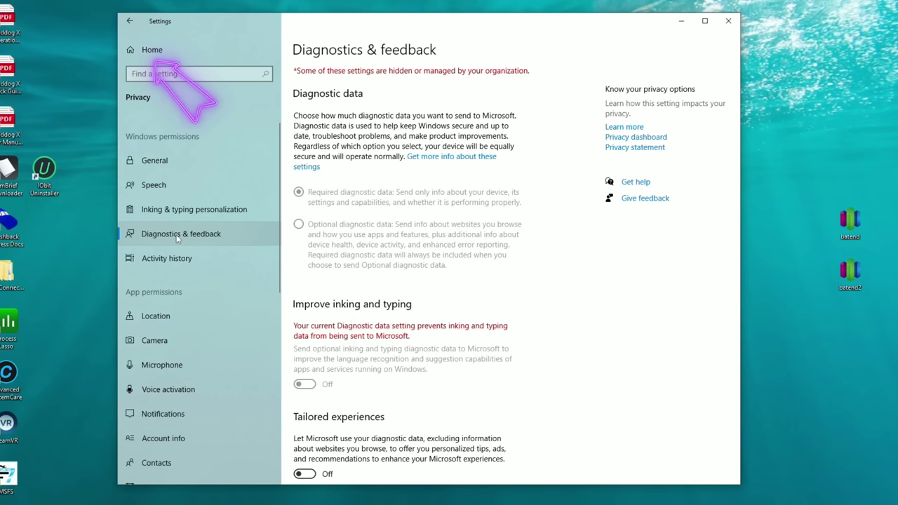
{"action": "left_click", "coordinate": [144, 50]}
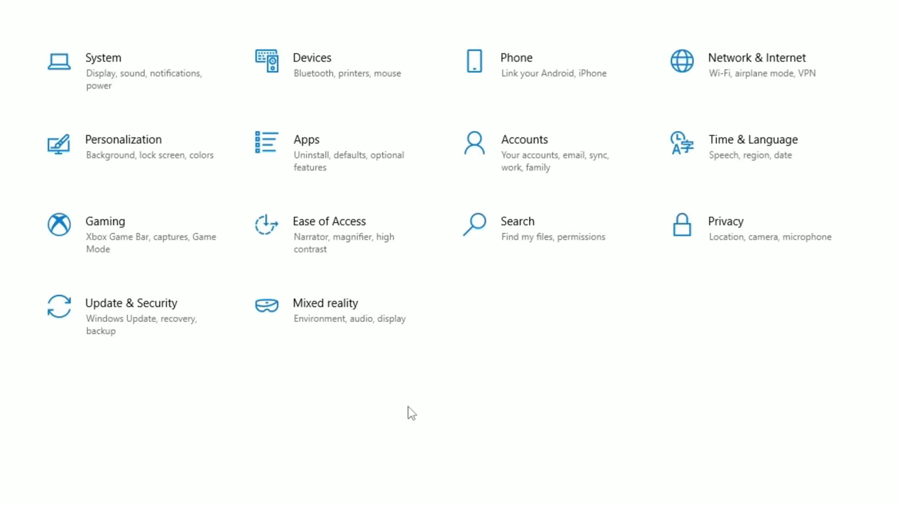
- Bring up the Apps > Startup list and look through the startup apps
{"action": "left_click", "coordinate": [345, 167]}
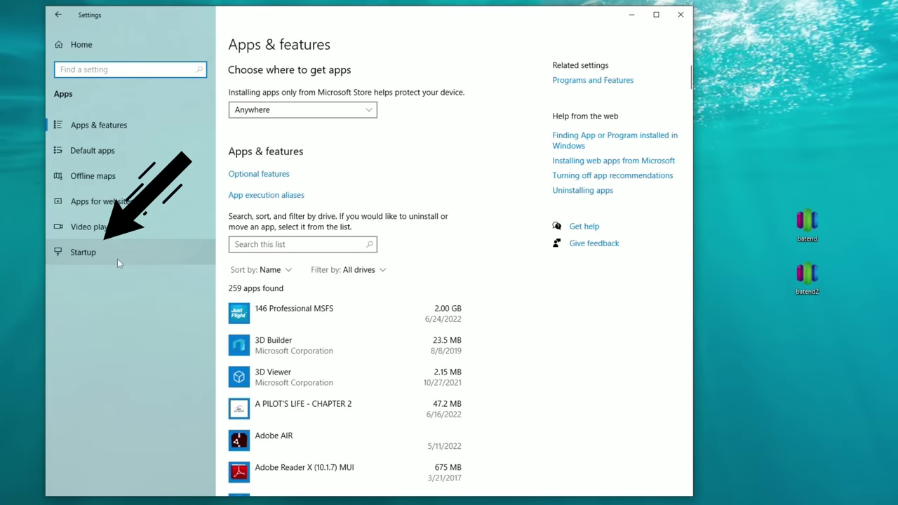
{"action": "left_click", "coordinate": [113, 258]}
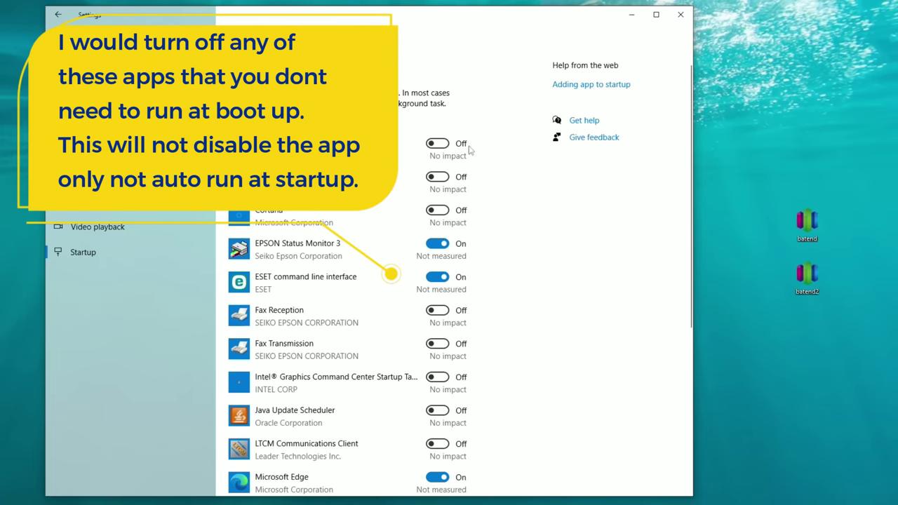
{"action": "scroll", "coordinate": [476, 277], "scroll_direction": "down", "scroll_amount": 5}
{"action": "scroll", "coordinate": [476, 277], "scroll_direction": "down", "scroll_amount": 3}
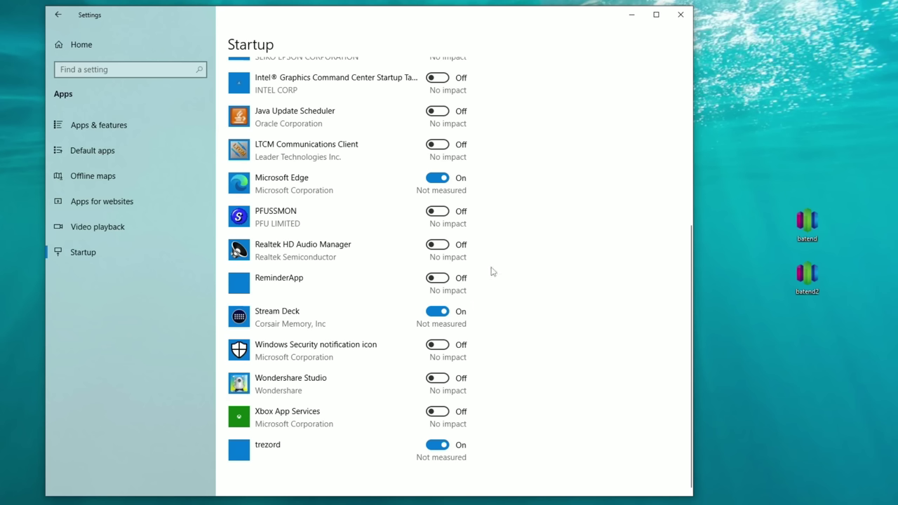
{"action": "scroll", "coordinate": [492, 272], "scroll_direction": "up", "scroll_amount": 1}
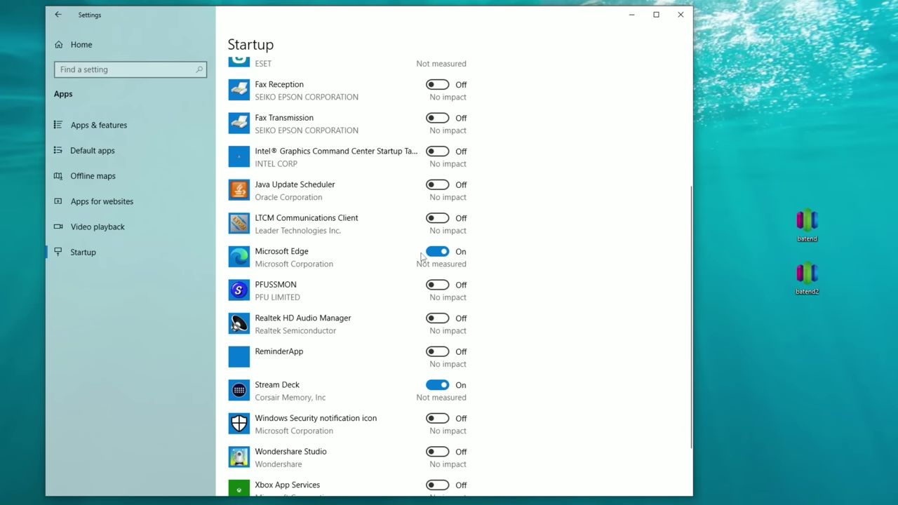
- Turn Microsoft Edge's startup toggle Off and close the Settings window
{"action": "left_click", "coordinate": [440, 257]}
{"action": "scroll", "coordinate": [626, 281], "scroll_direction": "up", "scroll_amount": 1}
{"action": "scroll", "coordinate": [471, 267], "scroll_direction": "down", "scroll_amount": 1}
{"action": "scroll", "coordinate": [545, 299], "scroll_direction": "up", "scroll_amount": 5}
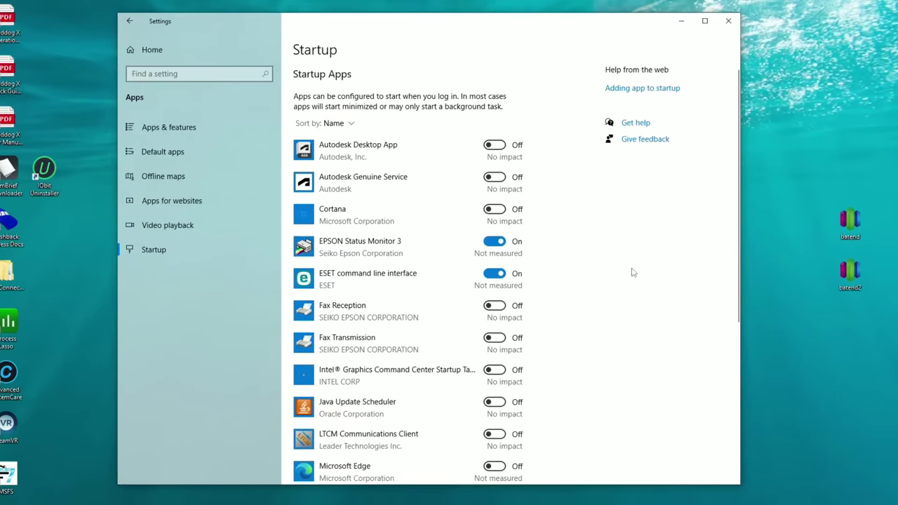
{"action": "scroll", "coordinate": [632, 273], "scroll_direction": "down", "scroll_amount": 5}
{"action": "scroll", "coordinate": [632, 272], "scroll_direction": "up", "scroll_amount": 5}
{"action": "left_click", "coordinate": [730, 21]}
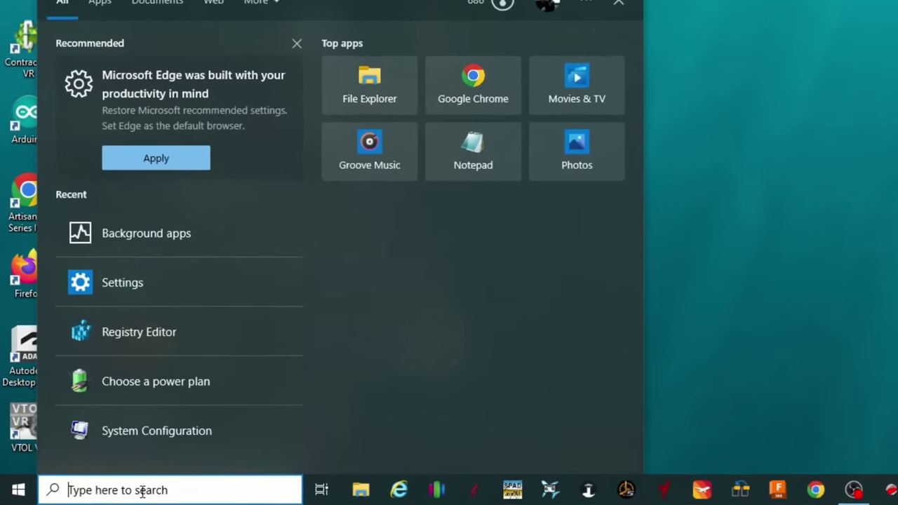
{"action": "type", "text": "background"}
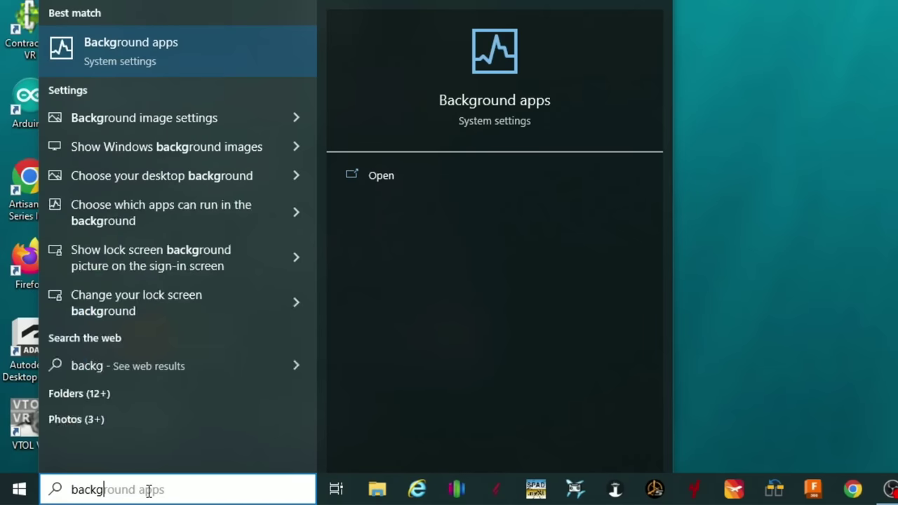
{"action": "left_click", "coordinate": [166, 59]}
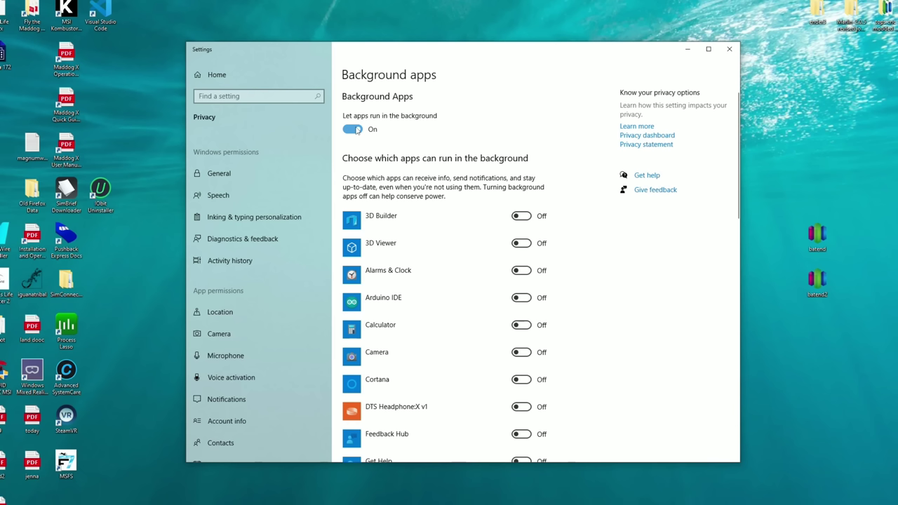
{"action": "scroll", "coordinate": [575, 251], "scroll_direction": "down", "scroll_amount": 6}
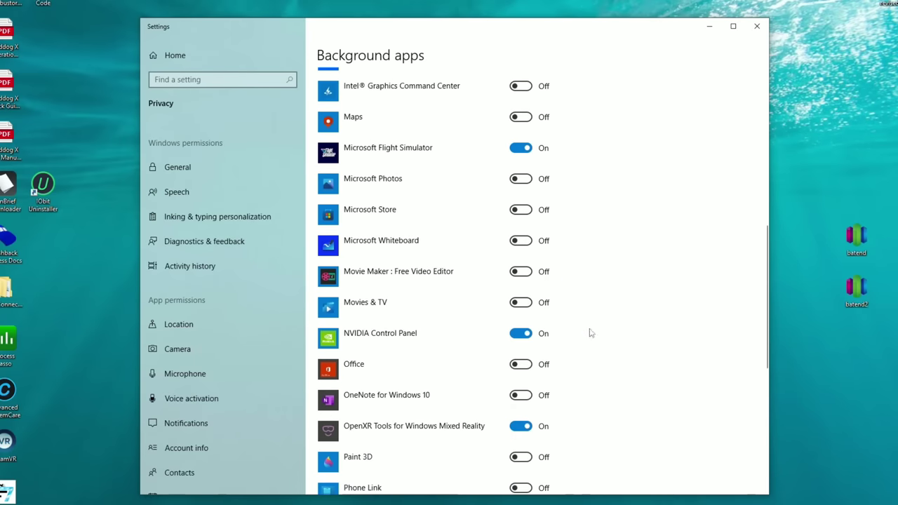
{"action": "scroll", "coordinate": [590, 334], "scroll_direction": "up", "scroll_amount": 6}
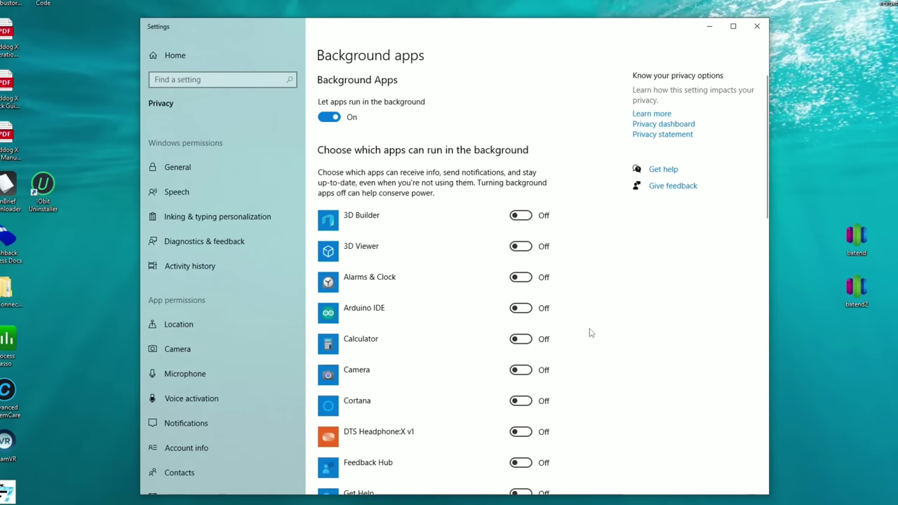
{"action": "scroll", "coordinate": [591, 362], "scroll_direction": "down", "scroll_amount": 6}
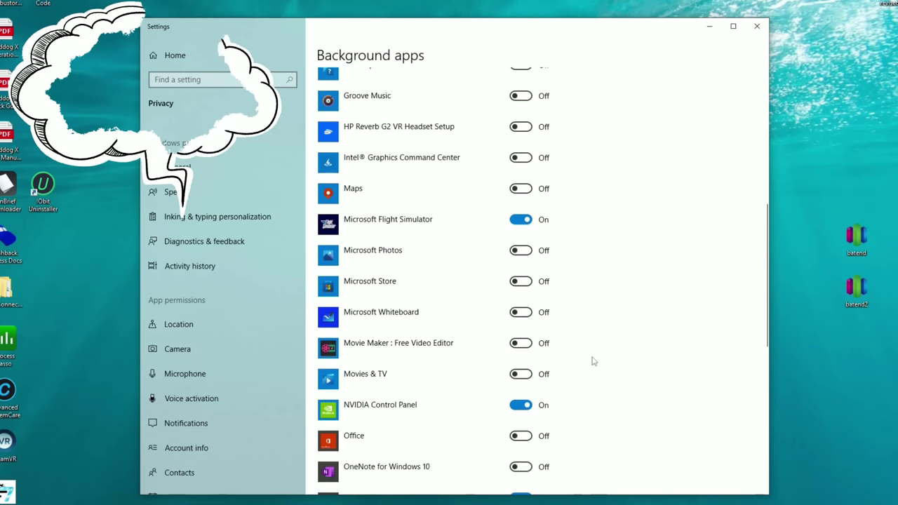
{"action": "scroll", "coordinate": [592, 362], "scroll_direction": "down", "scroll_amount": 1}
{"action": "scroll", "coordinate": [592, 361], "scroll_direction": "down", "scroll_amount": 1}
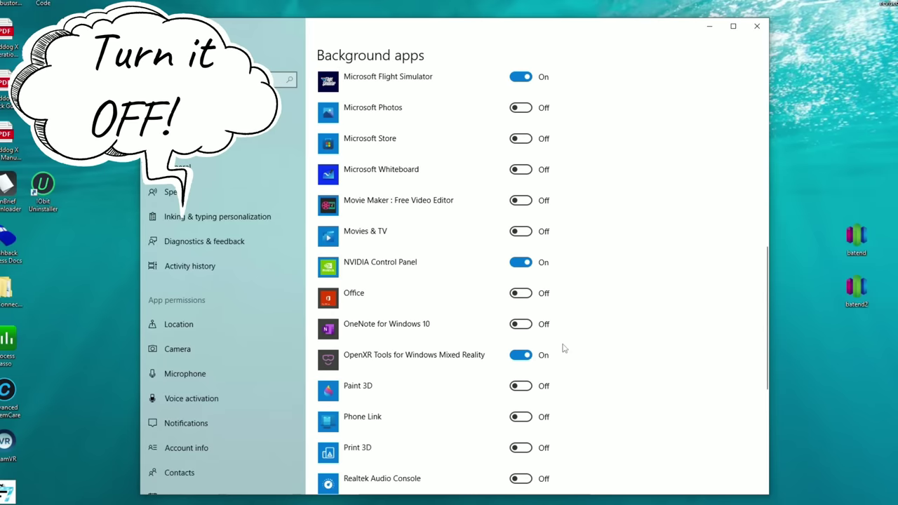
{"action": "scroll", "coordinate": [601, 358], "scroll_direction": "down", "scroll_amount": 1}
{"action": "scroll", "coordinate": [601, 358], "scroll_direction": "down", "scroll_amount": 1}
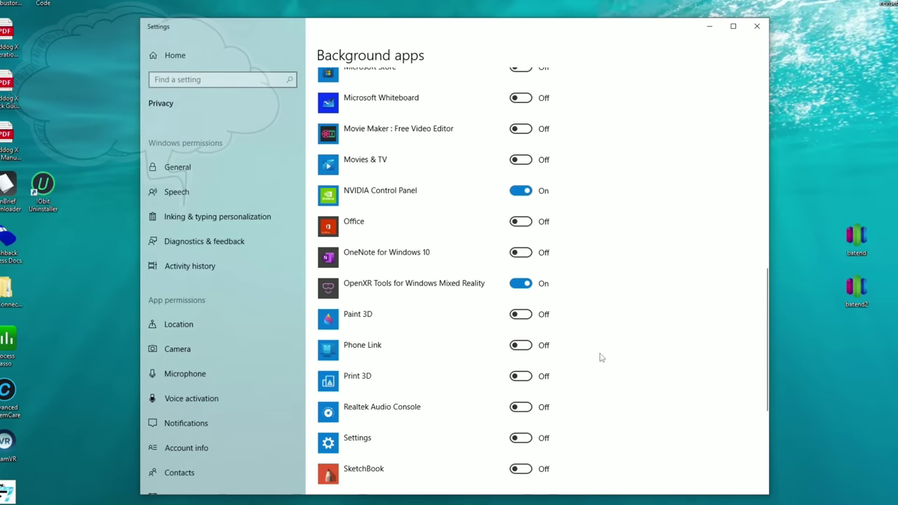
{"action": "scroll", "coordinate": [569, 291], "scroll_direction": "up", "scroll_amount": 3}
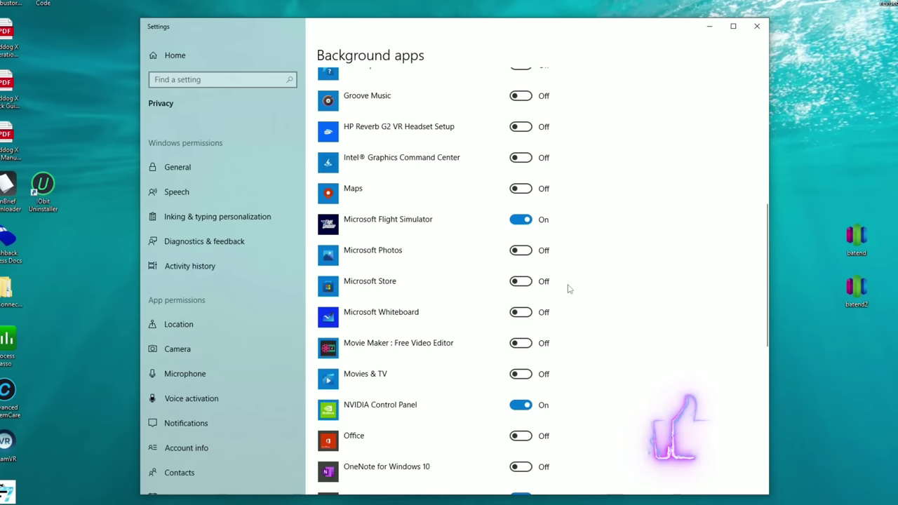
{"action": "scroll", "coordinate": [604, 243], "scroll_direction": "up", "scroll_amount": 3}
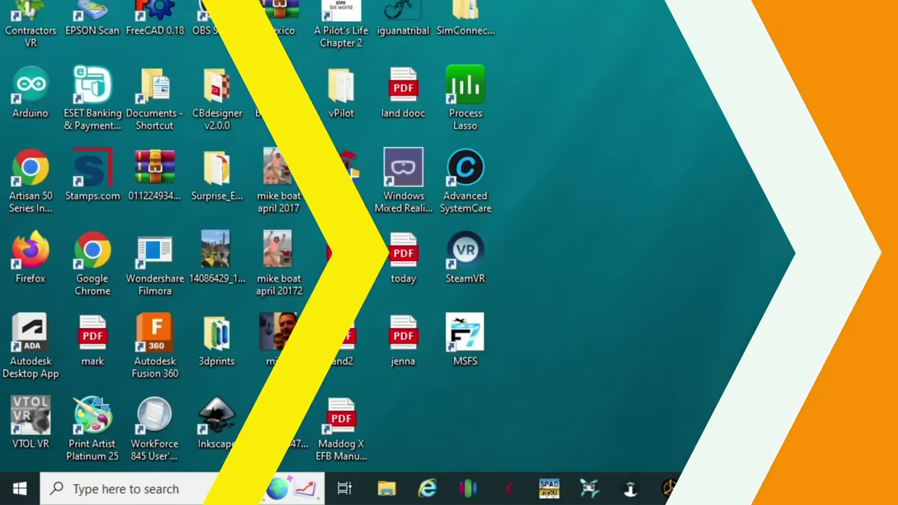
- Search 'this' to open This PC, then bring up the Windows (C:) drive's context menu
{"action": "left_click", "coordinate": [142, 483]}
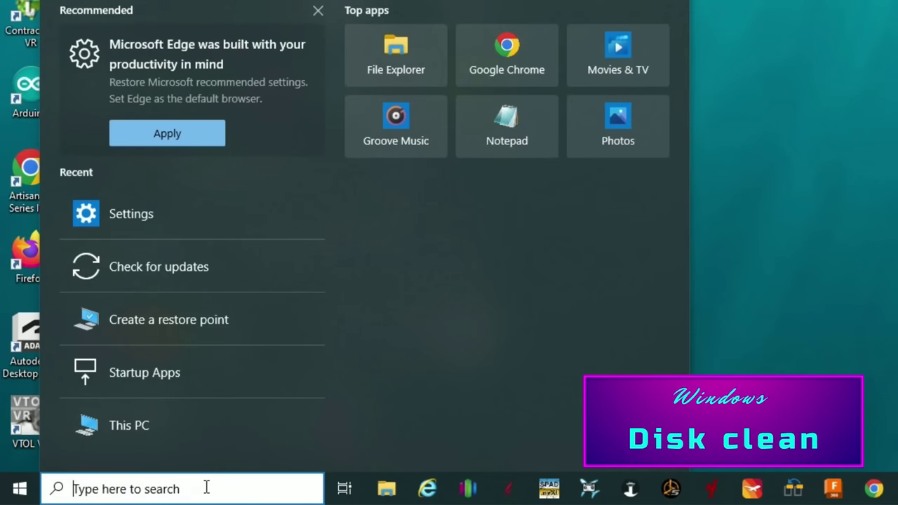
{"action": "type", "text": "this"}
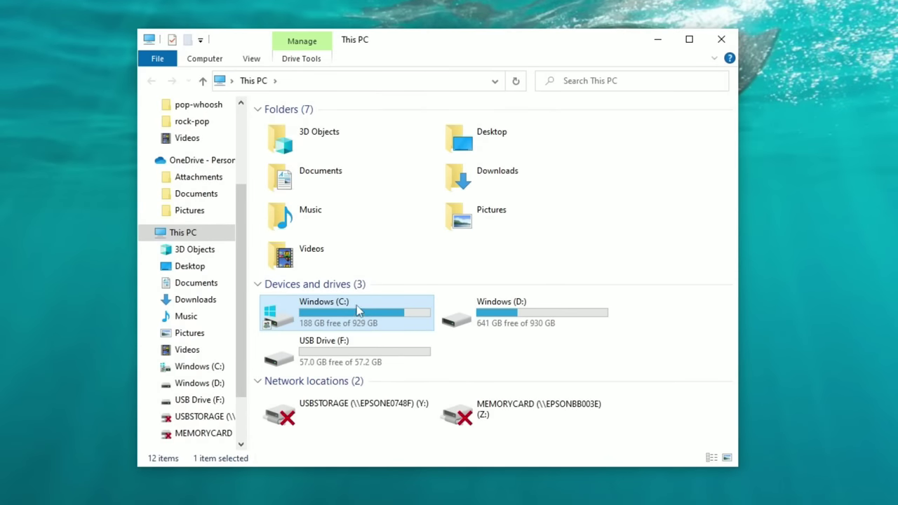
{"action": "mouse_move", "coordinate": [358, 313]}
{"action": "mouse_move", "coordinate": [312, 314]}
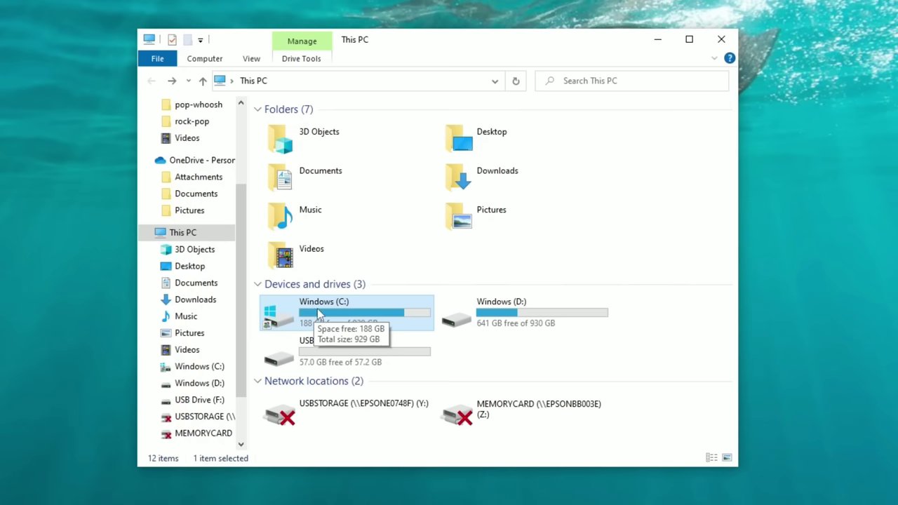
{"action": "left_click", "coordinate": [317, 303]}
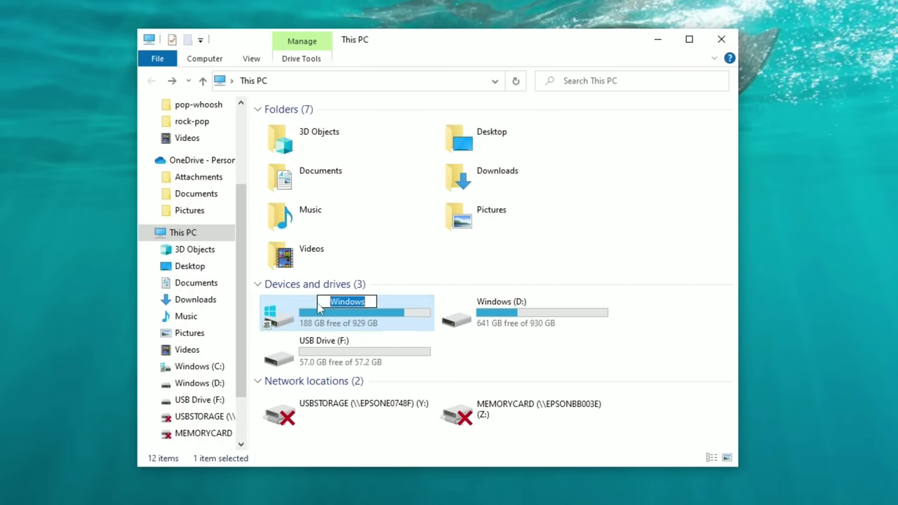
{"action": "left_click", "coordinate": [288, 313]}
{"action": "right_click", "coordinate": [288, 312]}
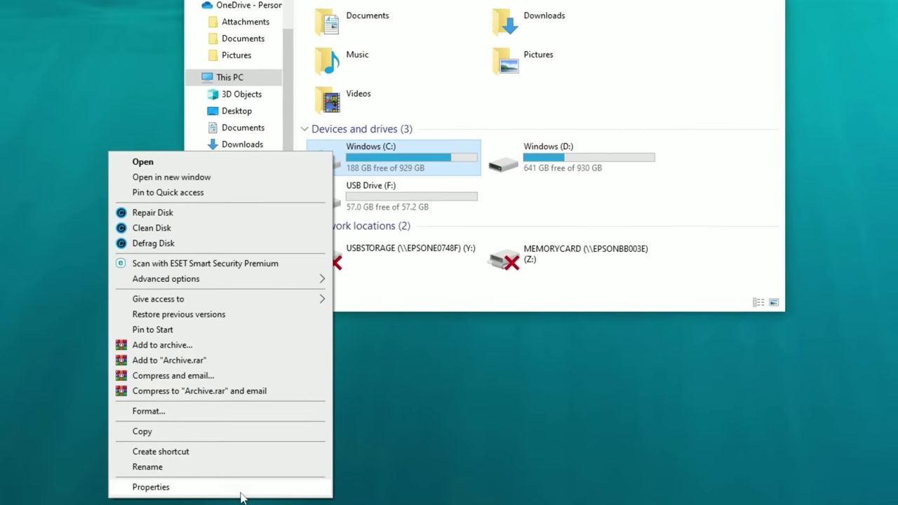
- Run Disk Cleanup on Windows (C:) with all file types kept selected, deleting the files
{"action": "left_click", "coordinate": [249, 483]}
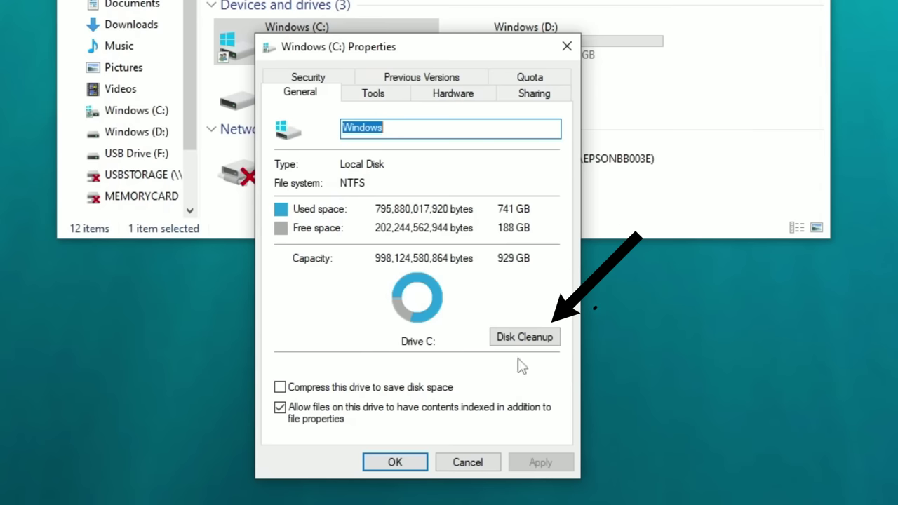
{"action": "left_click", "coordinate": [544, 343]}
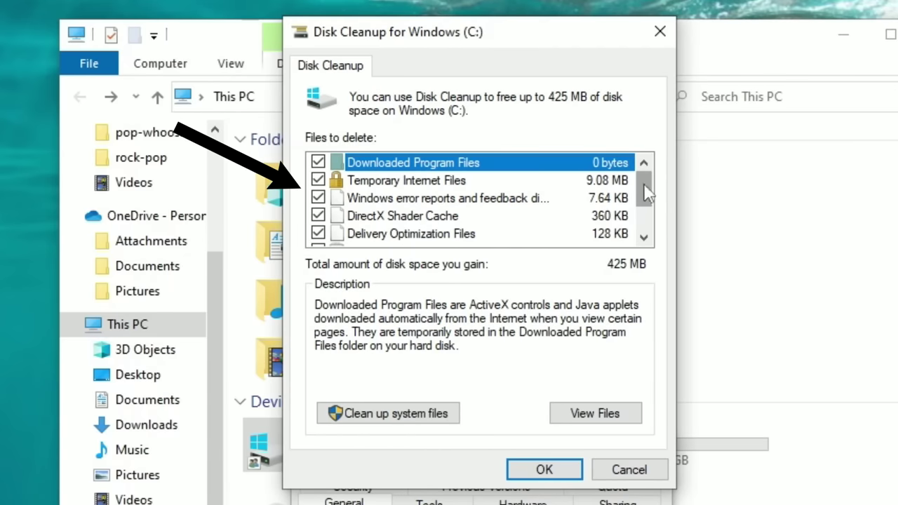
{"action": "left_click_drag", "start_coordinate": [647, 196], "coordinate": [637, 172]}
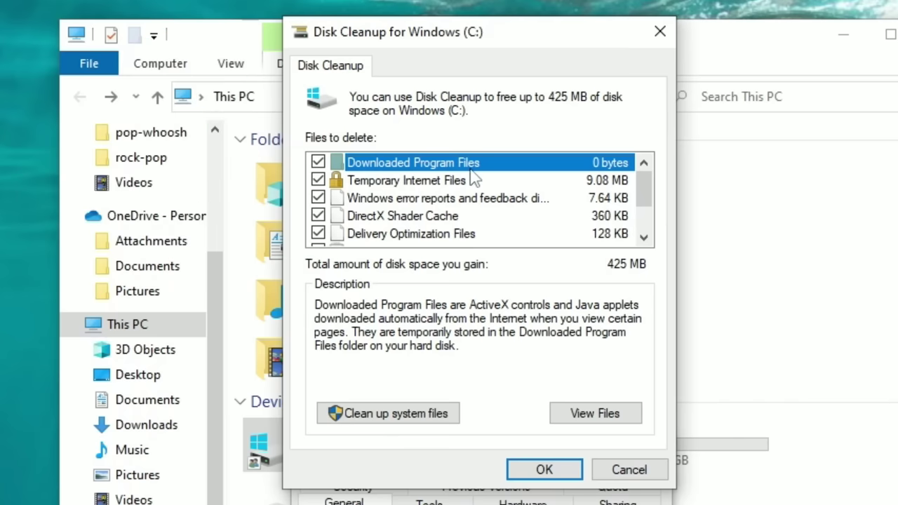
{"action": "left_click", "coordinate": [318, 162]}
{"action": "left_click", "coordinate": [318, 162]}
{"action": "left_click", "coordinate": [565, 473]}
{"action": "left_click", "coordinate": [372, 308]}
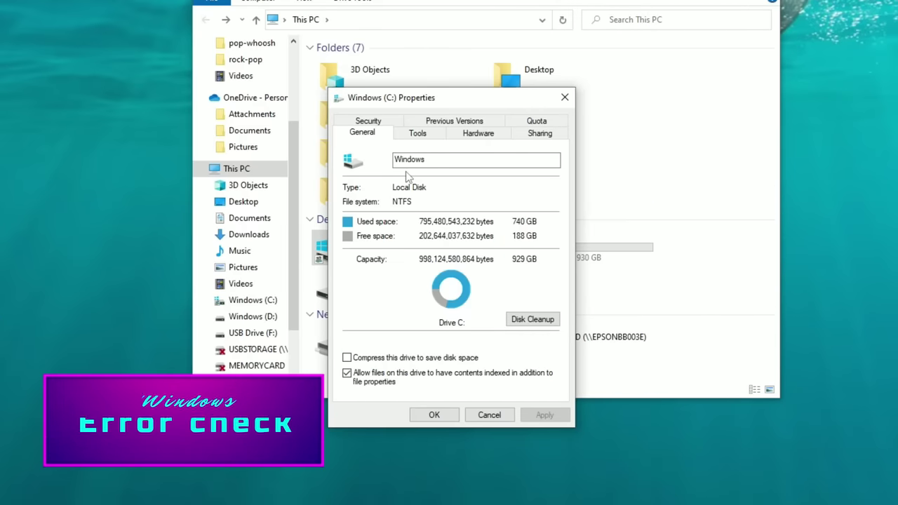
- Scan drive C: for errors from the Tools tab, dismiss the clean result, and close Properties
{"action": "left_click", "coordinate": [429, 140]}
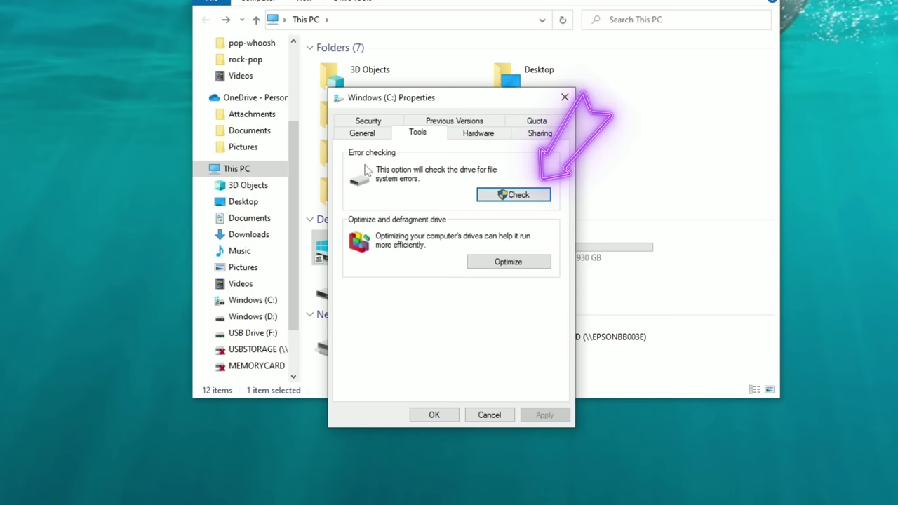
{"action": "left_click", "coordinate": [510, 195]}
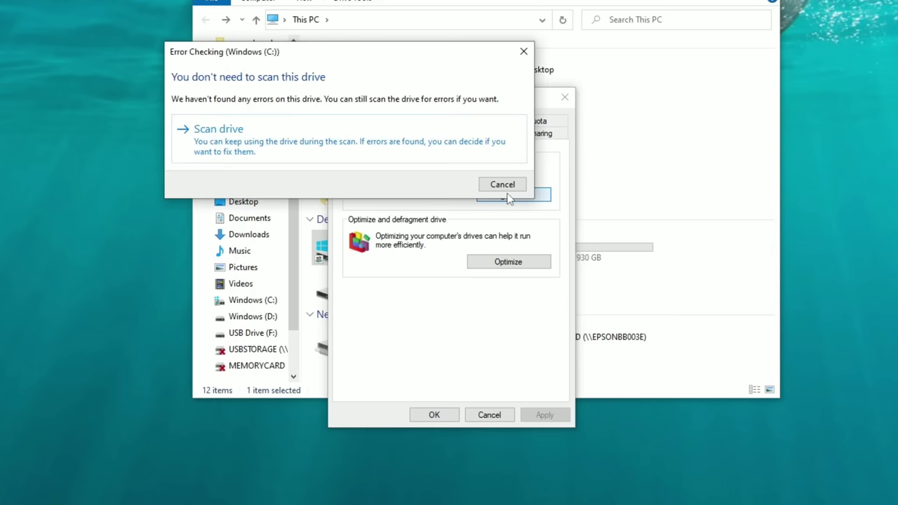
{"action": "left_click", "coordinate": [318, 149]}
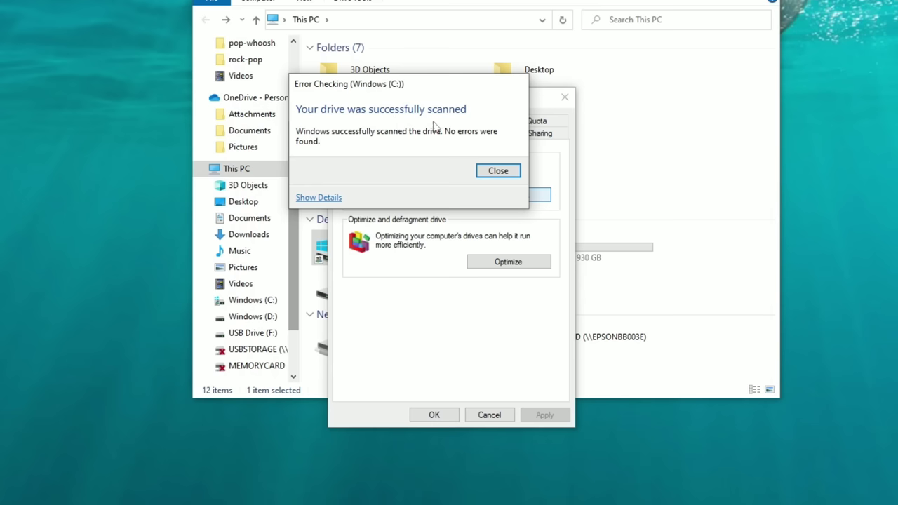
{"action": "left_click", "coordinate": [511, 176]}
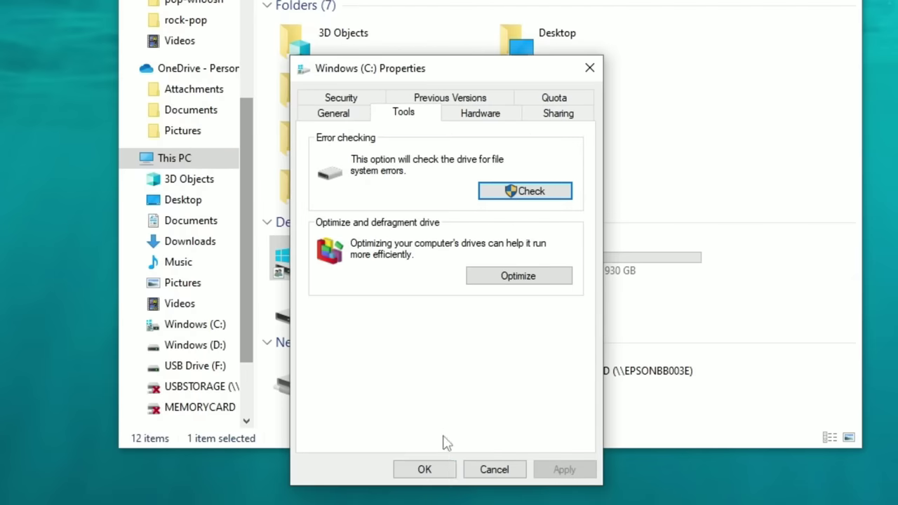
{"action": "left_click", "coordinate": [424, 469]}
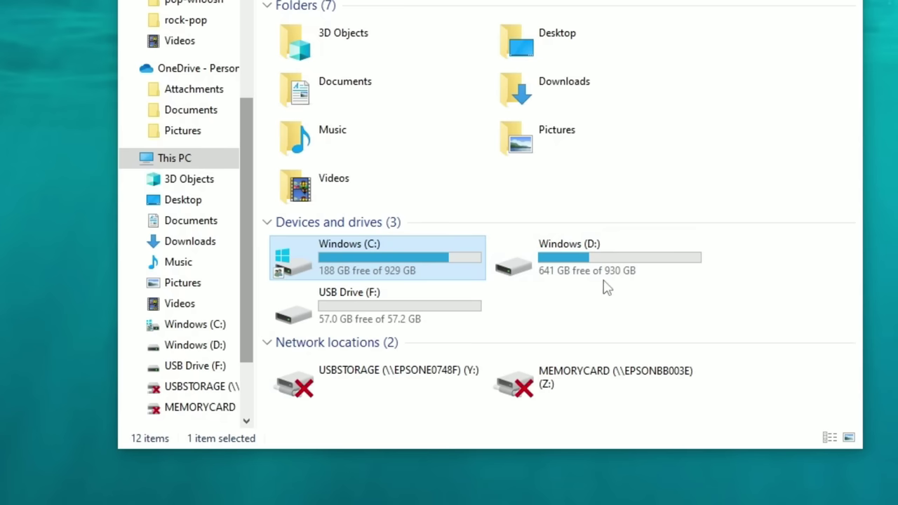
{"action": "mouse_move", "coordinate": [605, 278]}
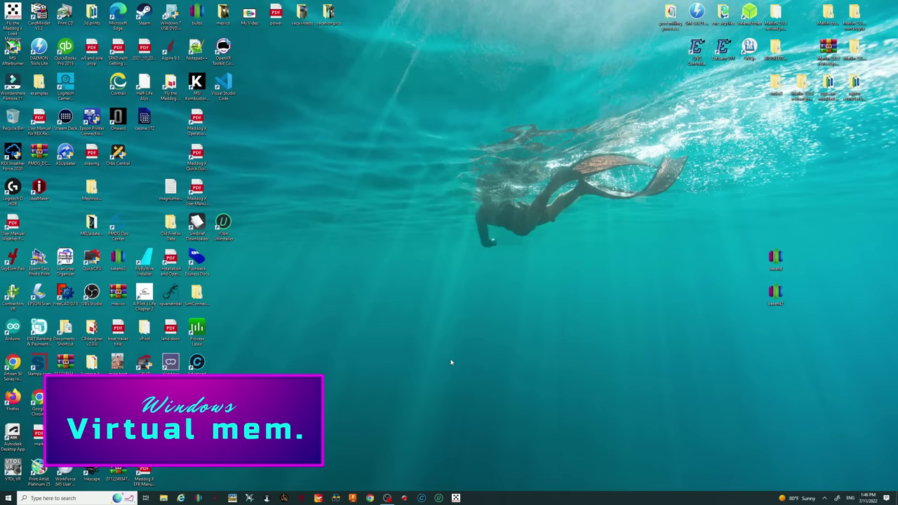
- Search Windows for 'performance' to reach the visual effects Performance Options
{"action": "left_click", "coordinate": [79, 499]}
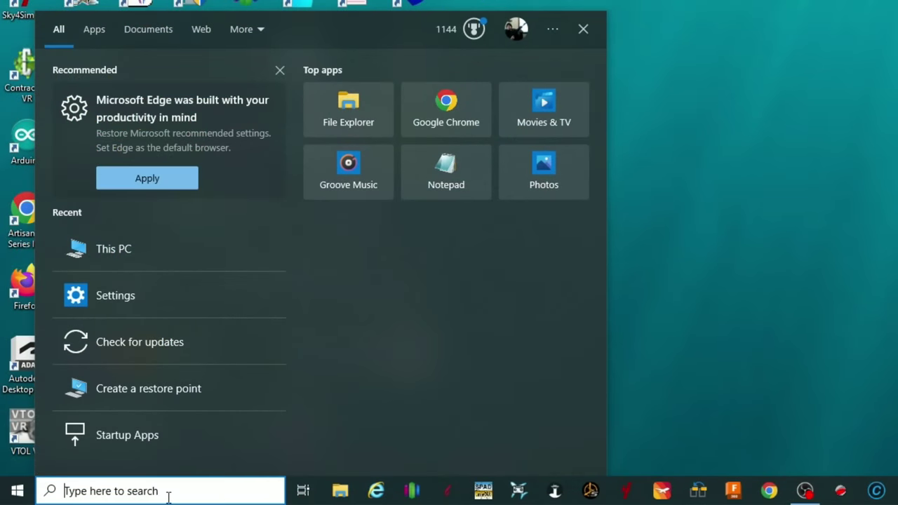
{"action": "type", "text": "performance"}
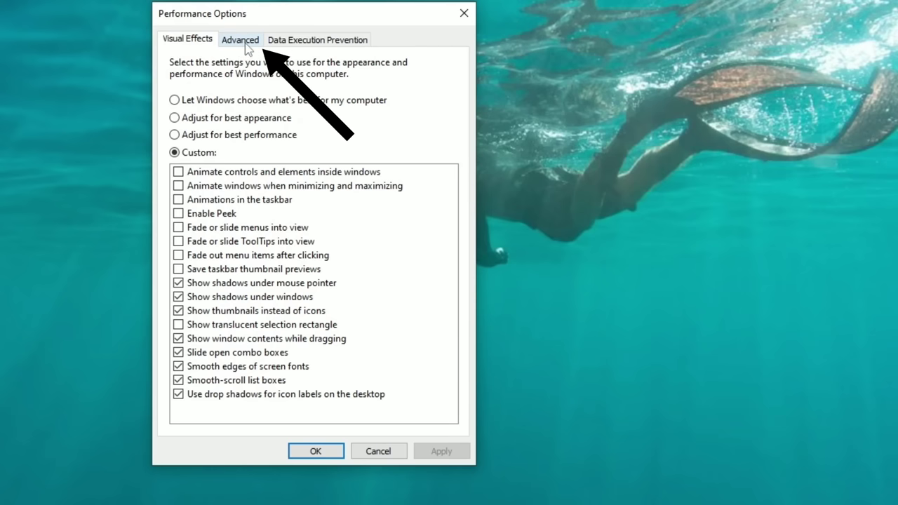
- Open the Virtual Memory dialog from the Advanced tab of Performance Options
{"action": "left_click", "coordinate": [246, 47]}
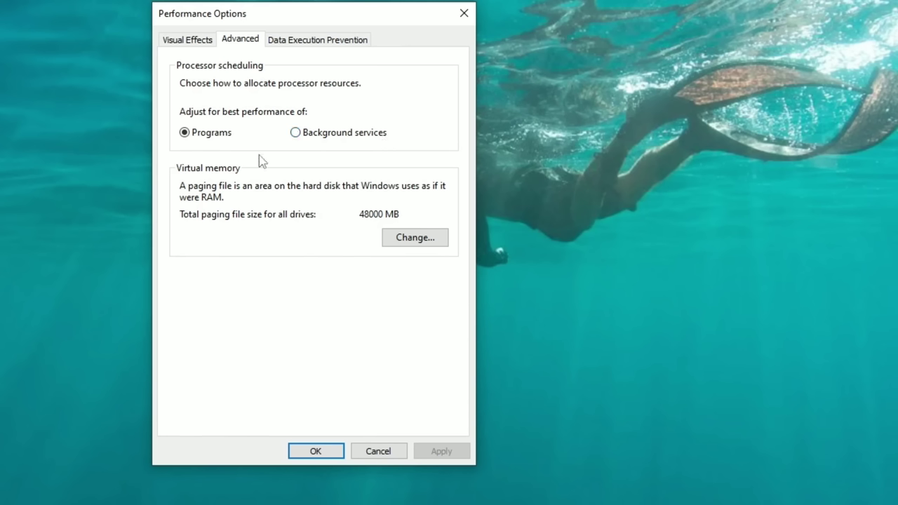
{"action": "key", "text": "alt+c"}
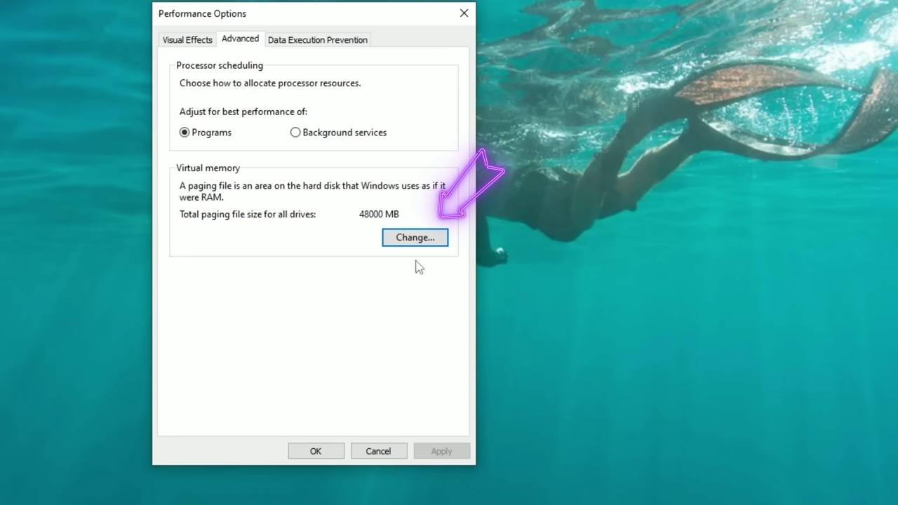
{"action": "left_click", "coordinate": [415, 239]}
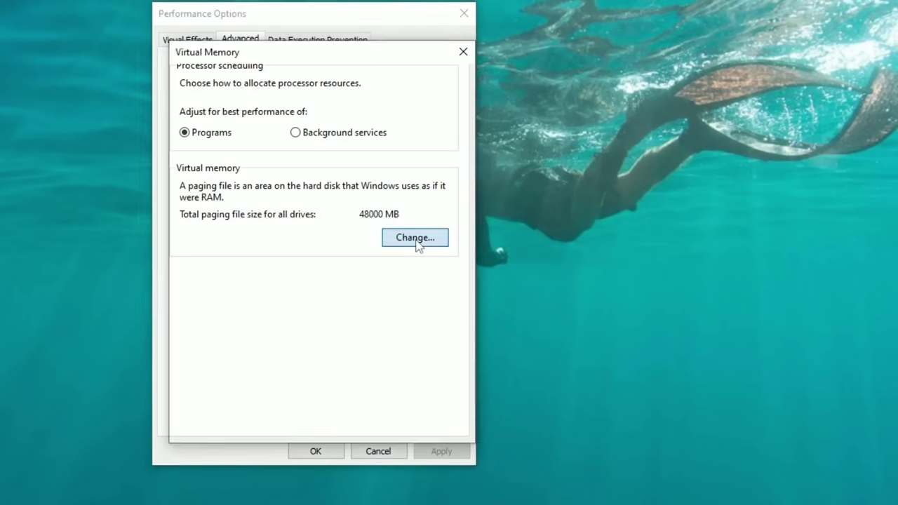